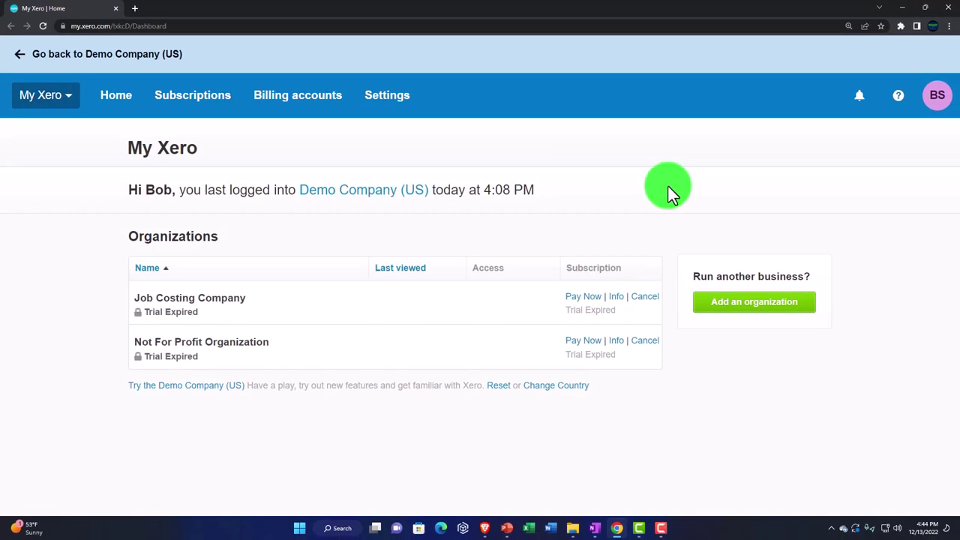
- Reset the Demo Company (US) data and hide the Get to know Xero introduction on its dashboard
{"action": "key", "text": "ctrl+plus"}
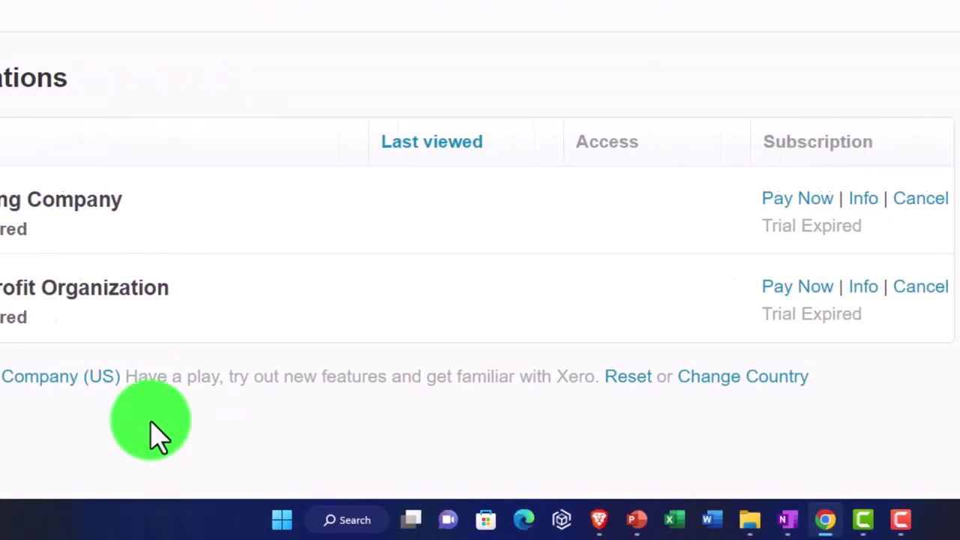
{"action": "left_click", "coordinate": [629, 376]}
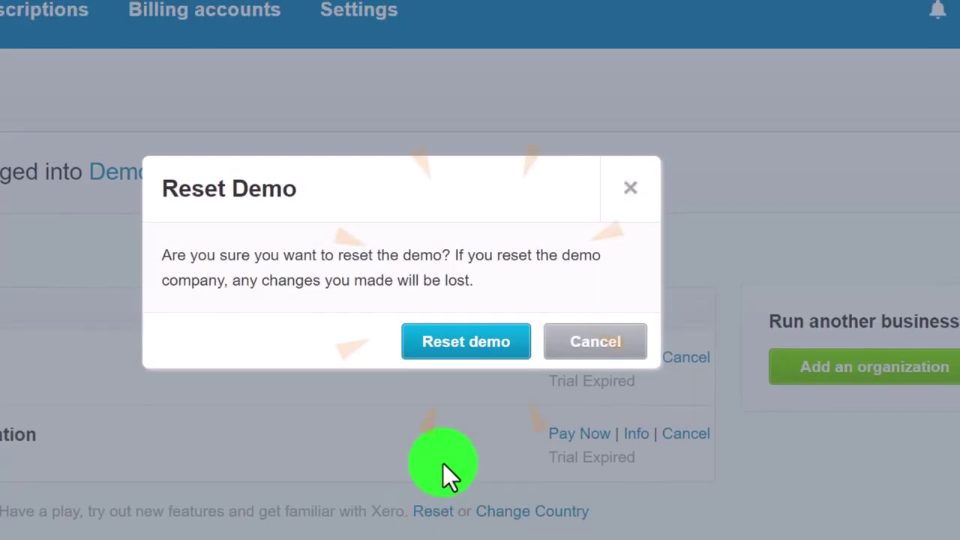
{"action": "left_click", "coordinate": [480, 349]}
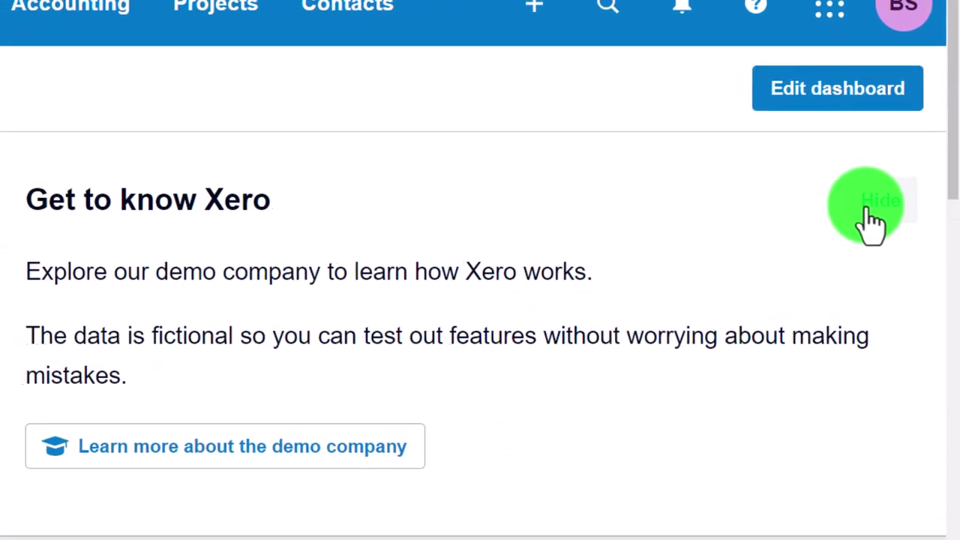
{"action": "left_click", "coordinate": [904, 233]}
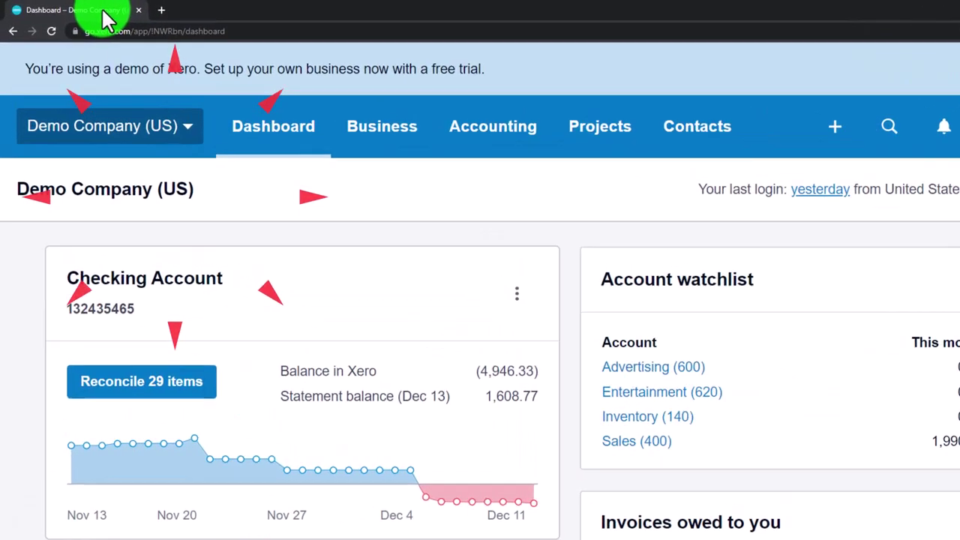
- Duplicate the Demo Company dashboard twice so that it is open in three browser tabs
{"action": "right_click", "coordinate": [87, 12]}
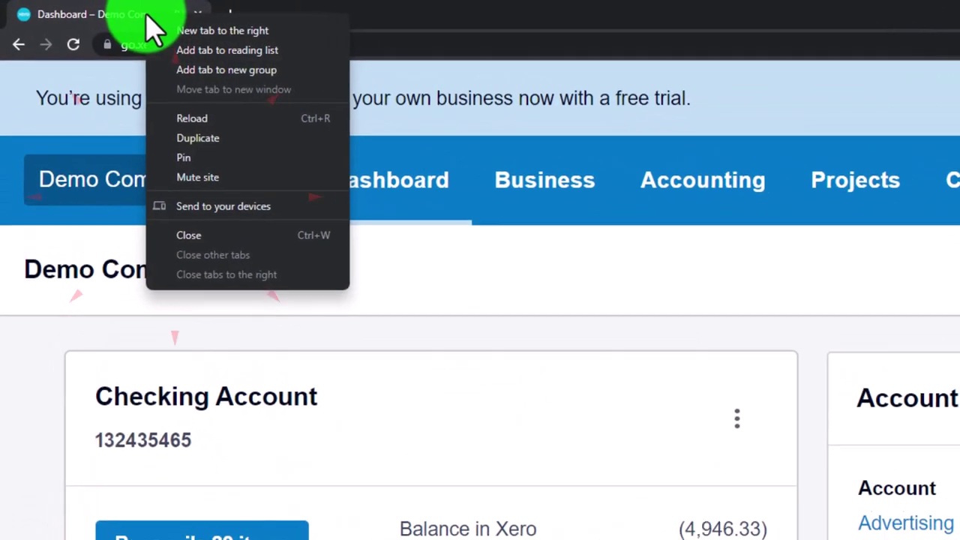
{"action": "left_click", "coordinate": [238, 143]}
{"action": "right_click", "coordinate": [317, 20]}
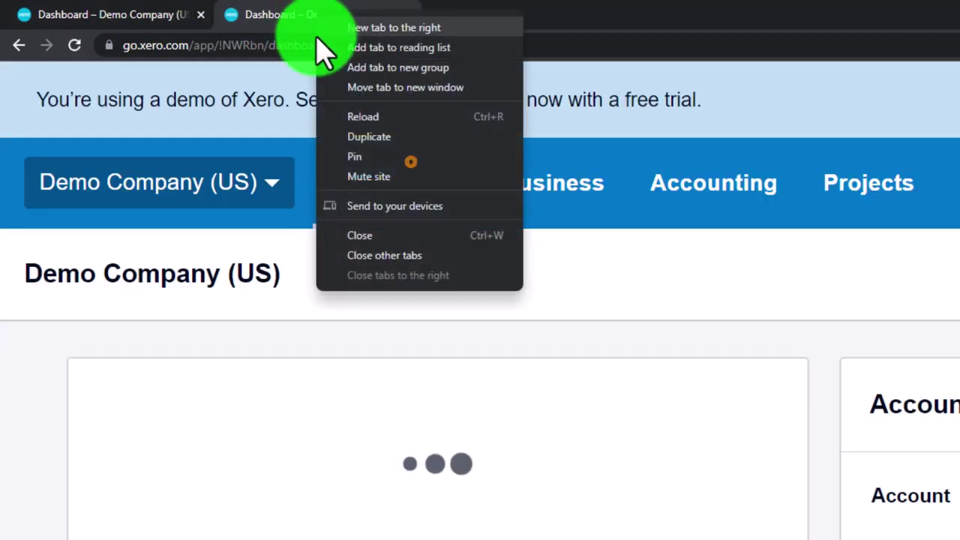
{"action": "left_click", "coordinate": [390, 138]}
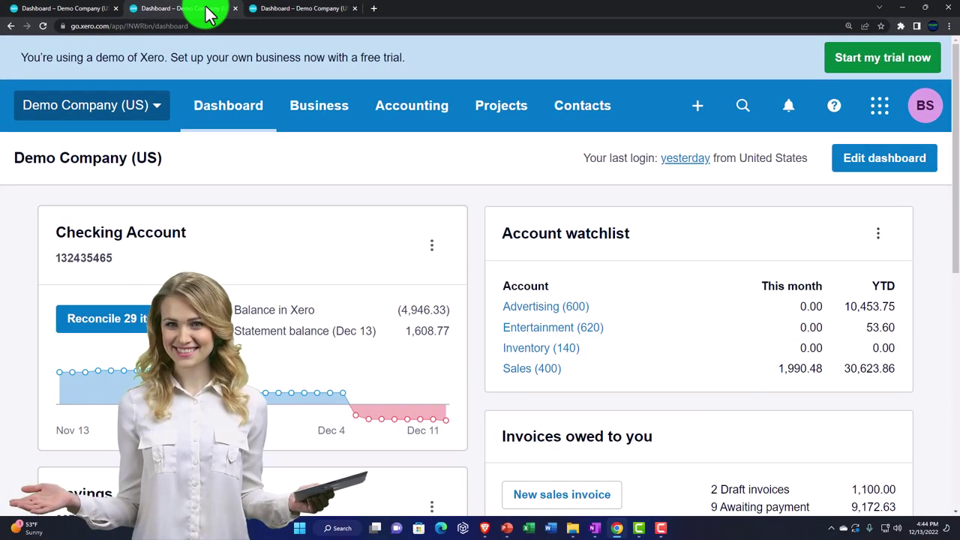
- Open the Balance Sheet report in the second browser tab and the Income Statement (Profit and Loss) in the third
{"action": "left_click", "coordinate": [405, 120]}
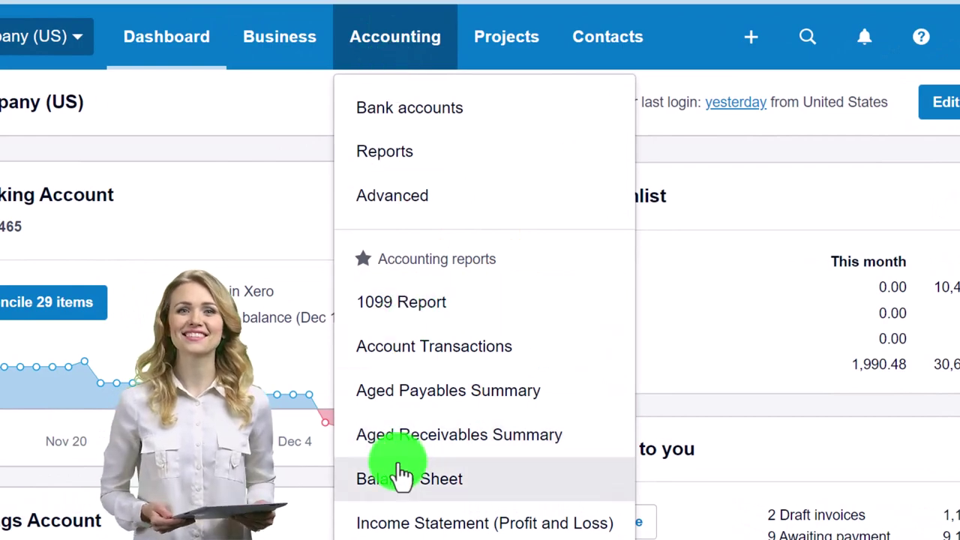
{"action": "left_click", "coordinate": [541, 481]}
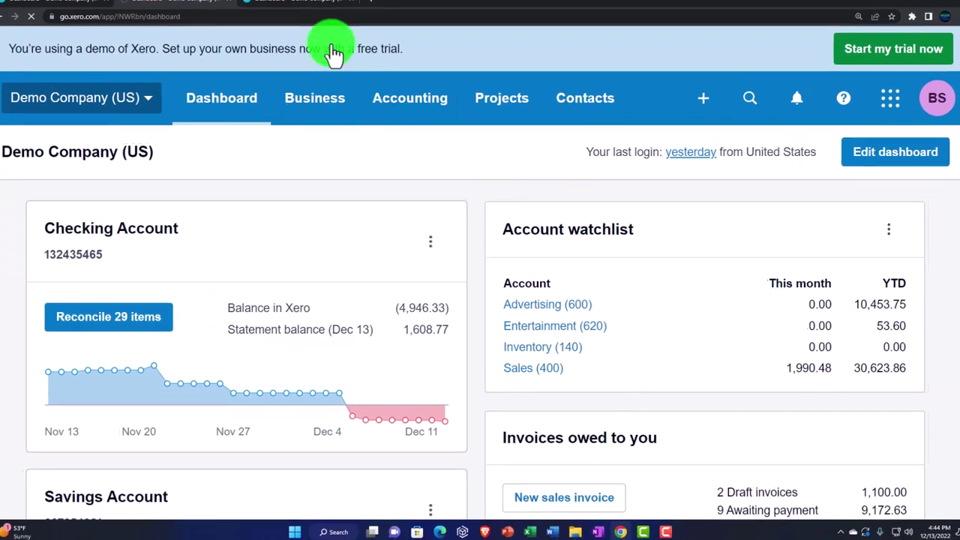
{"action": "left_click", "coordinate": [408, 109]}
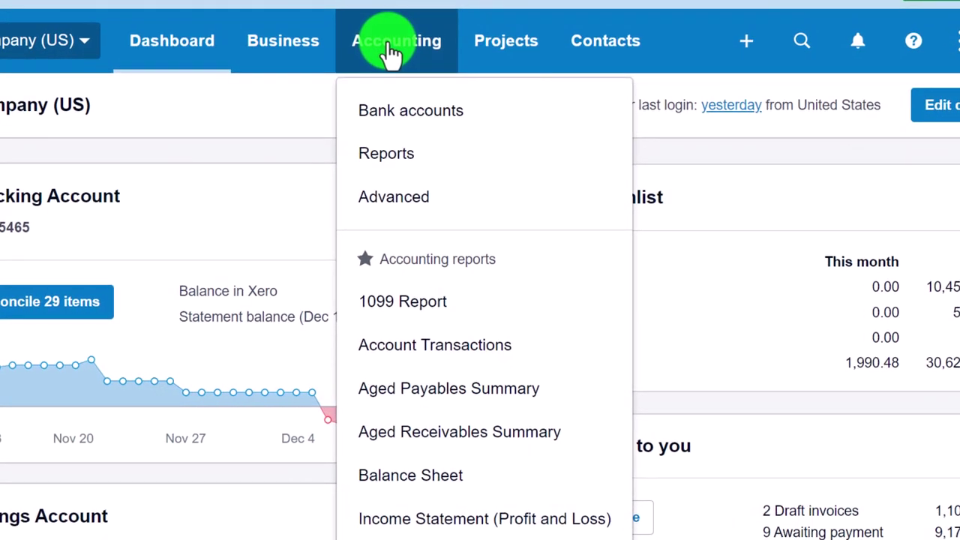
{"action": "left_click", "coordinate": [559, 529]}
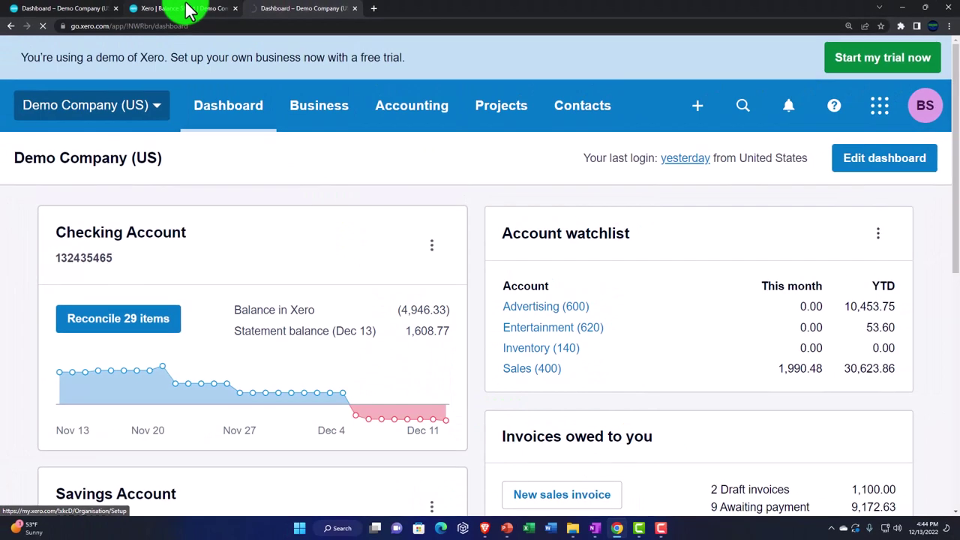
- Set the Balance Sheet date to Dec 31, 2022, update the report, and switch to the Income Statement tab
{"action": "left_click", "coordinate": [188, 9]}
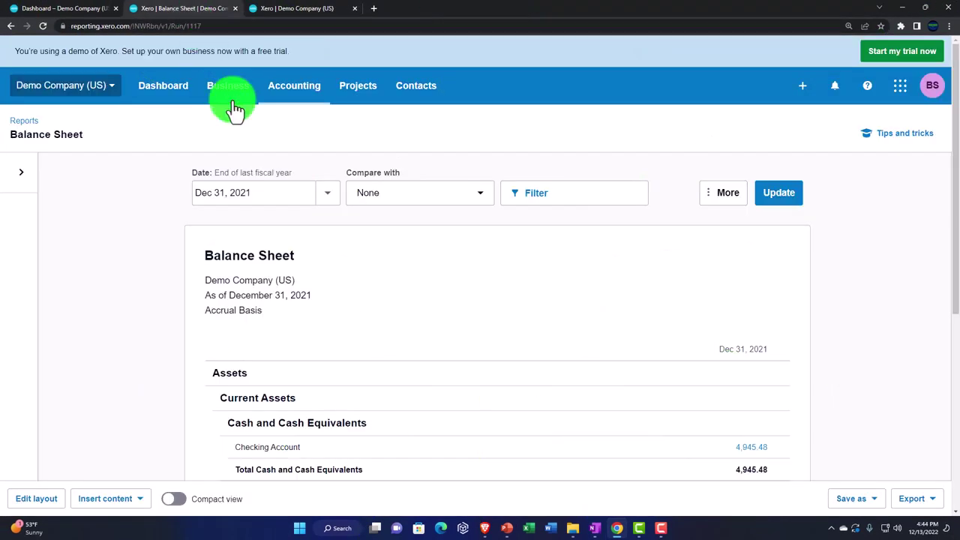
{"action": "left_click", "coordinate": [338, 204]}
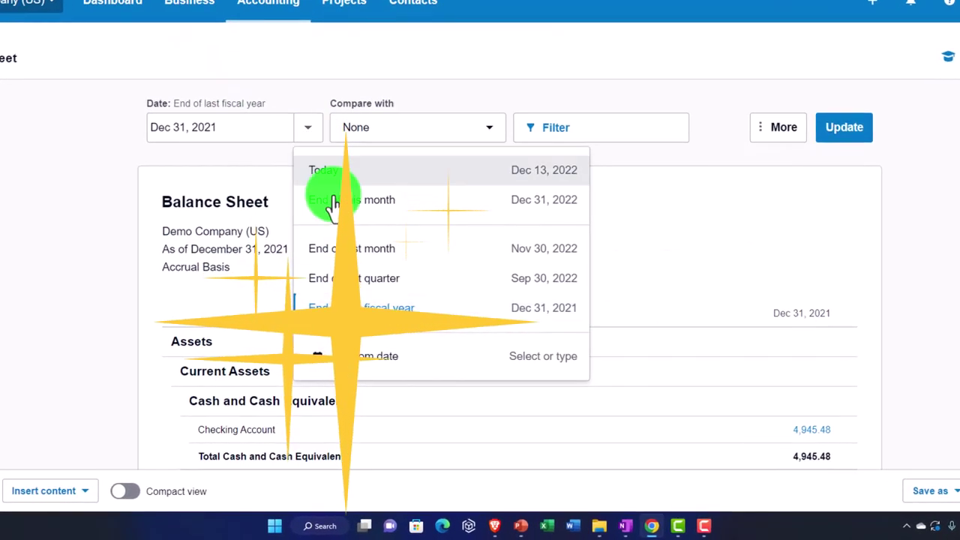
{"action": "left_click", "coordinate": [366, 359]}
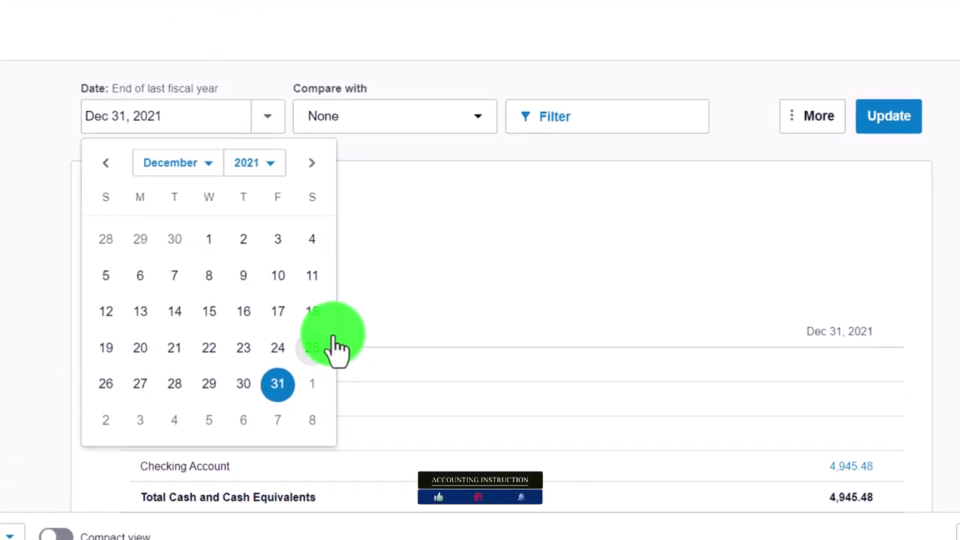
{"action": "left_click", "coordinate": [287, 174]}
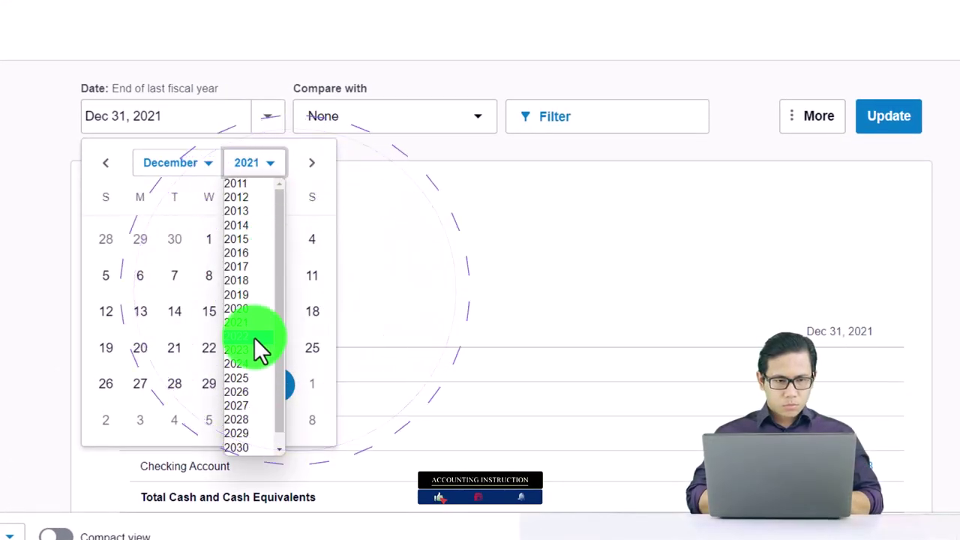
{"action": "left_click", "coordinate": [254, 337]}
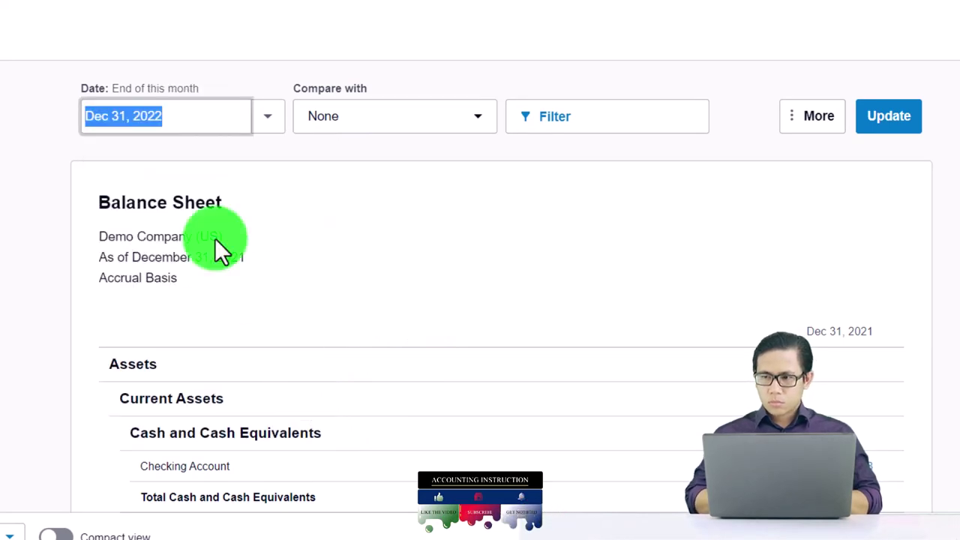
{"action": "left_click", "coordinate": [910, 126]}
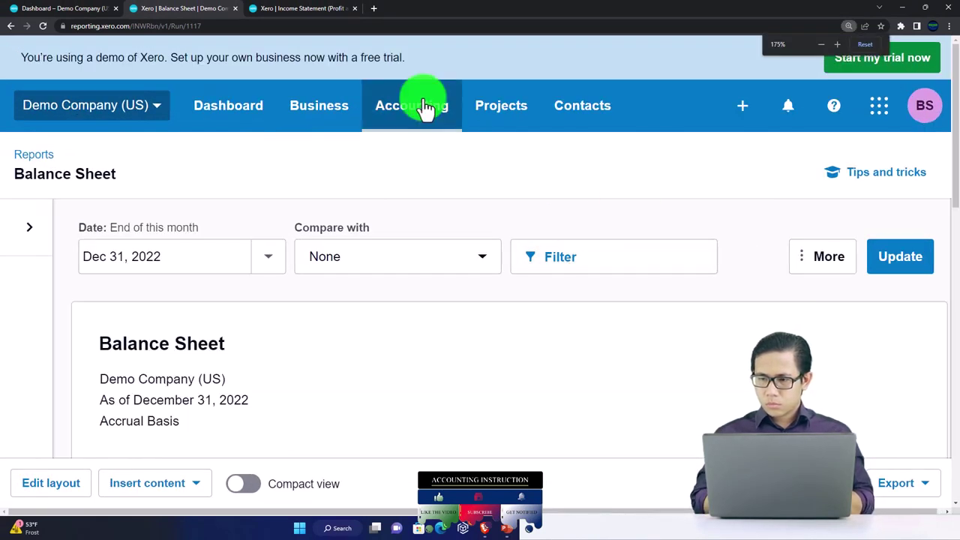
{"action": "left_click", "coordinate": [306, 9]}
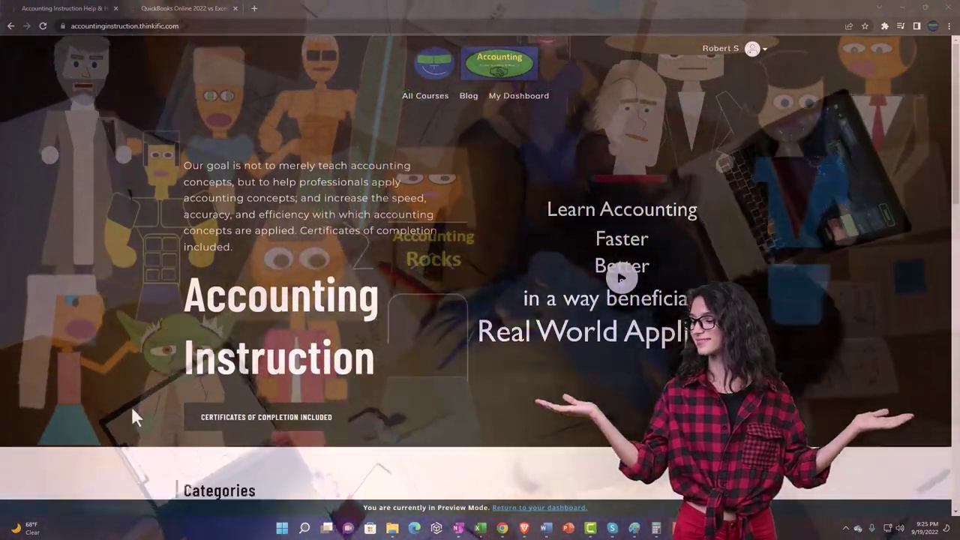
- Examine the course categories on the Accounting Instruction website and the lesson sections of the QuickBooks Online 2022 course
{"action": "scroll", "coordinate": [132, 410], "scroll_direction": "down", "scroll_amount": 6}
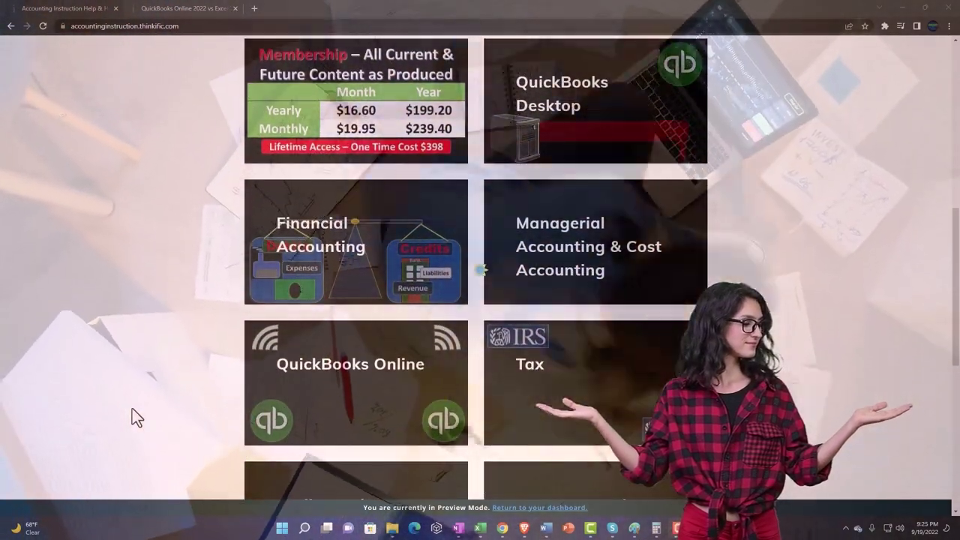
{"action": "scroll", "coordinate": [132, 410], "scroll_direction": "down", "scroll_amount": 4}
{"action": "scroll", "coordinate": [132, 410], "scroll_direction": "down", "scroll_amount": 2}
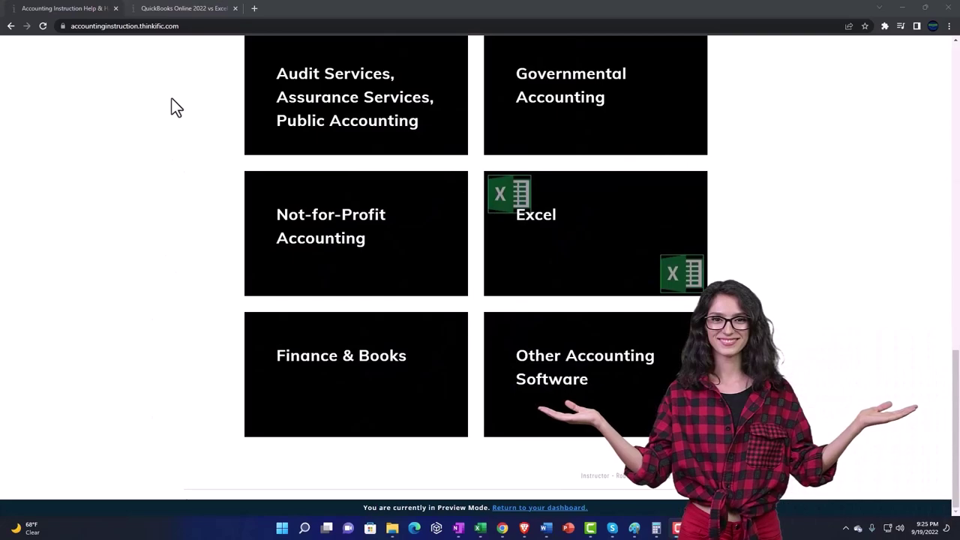
{"action": "left_click", "coordinate": [171, 11]}
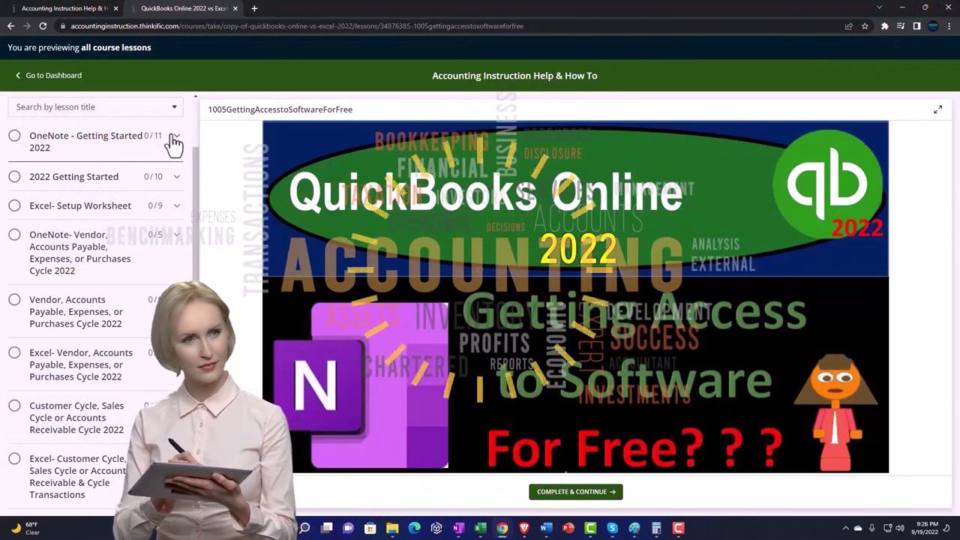
{"action": "left_click", "coordinate": [173, 141]}
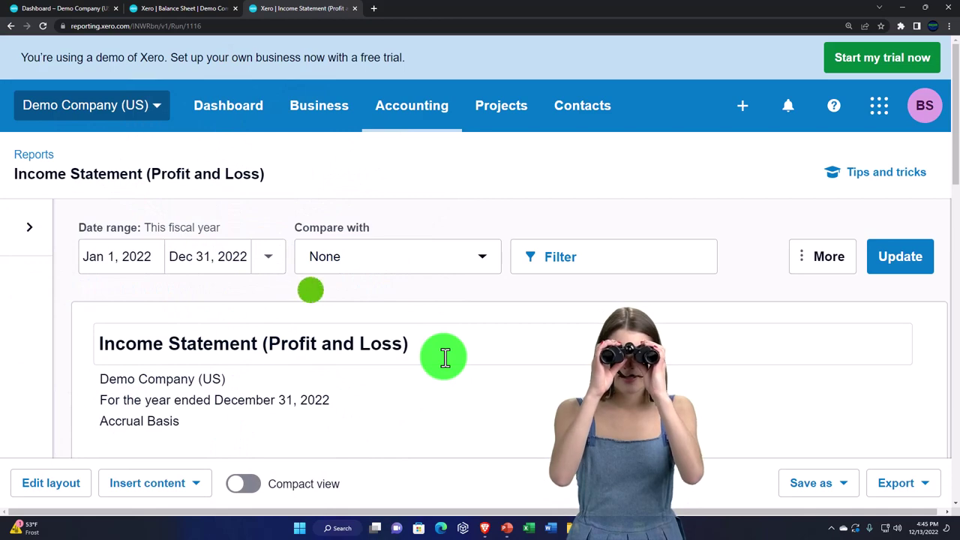
- Duplicate the Income Statement browser tab and open the Reports overview in the copy
{"action": "right_click", "coordinate": [315, 13]}
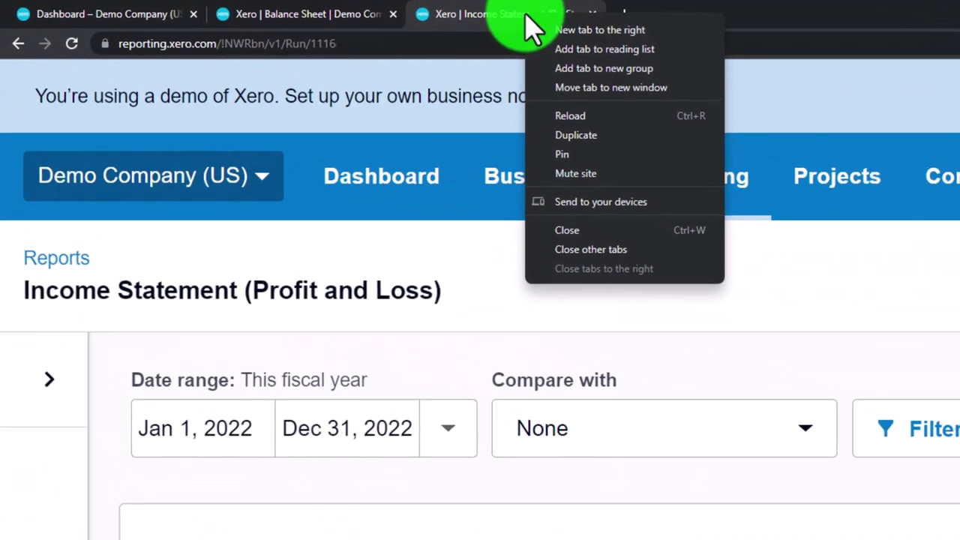
{"action": "left_click", "coordinate": [567, 135]}
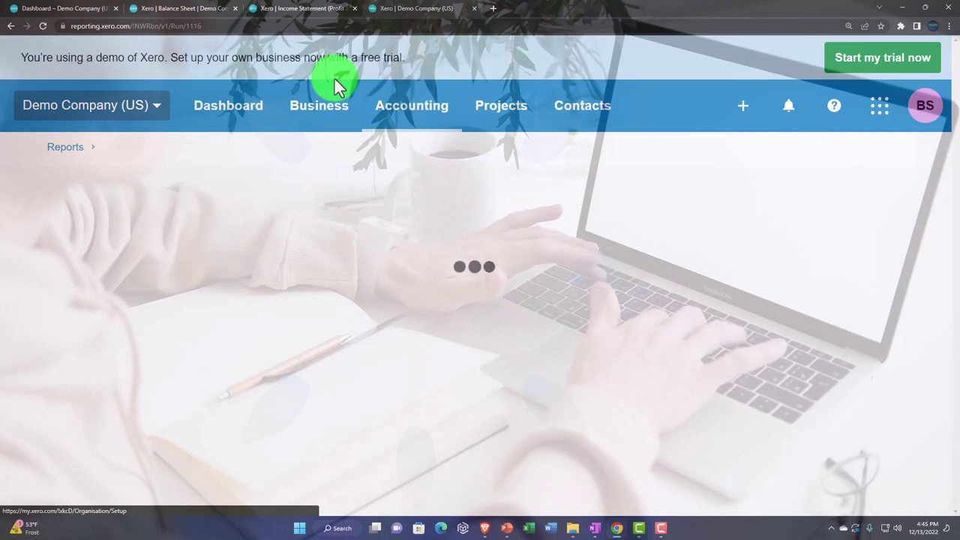
{"action": "left_click", "coordinate": [390, 106]}
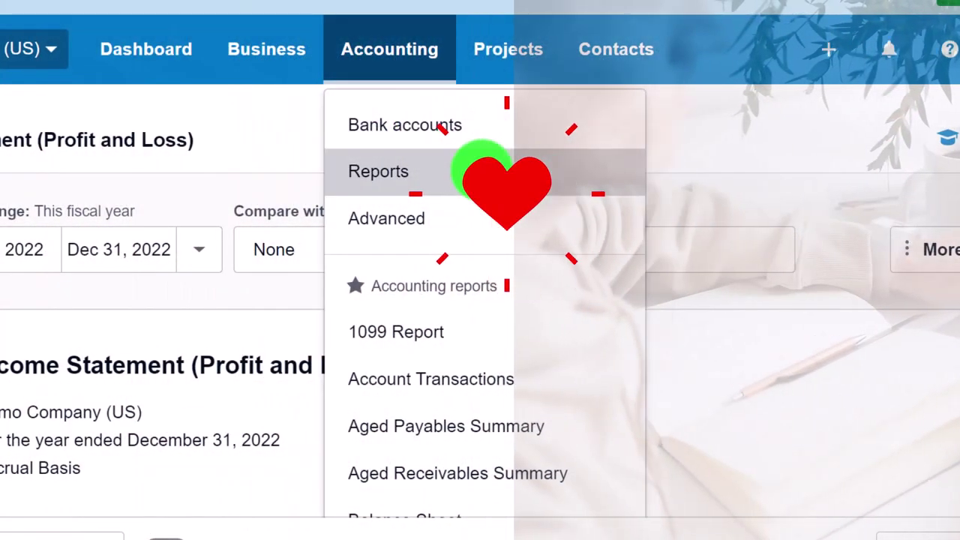
{"action": "left_click", "coordinate": [482, 172]}
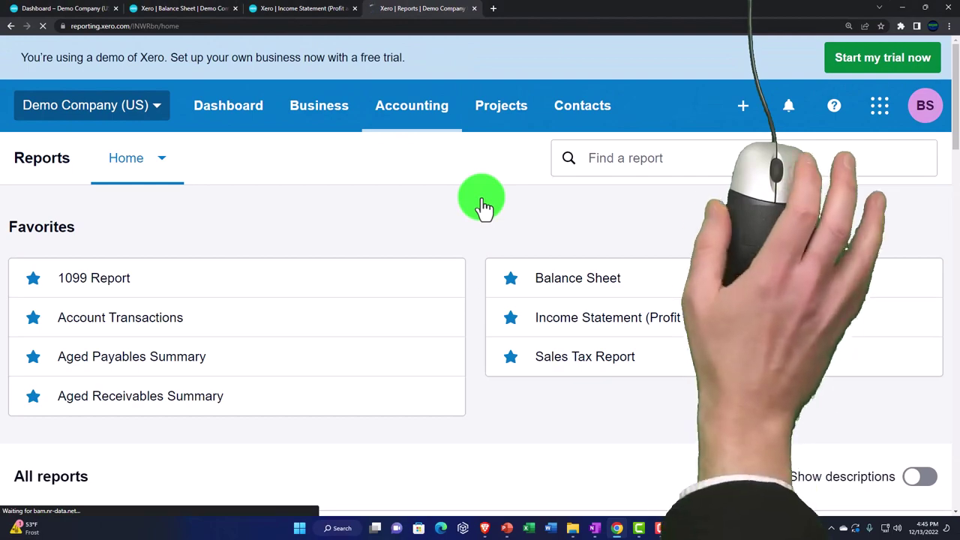
- Open the Account Transactions report from the Transactions group in a new browser tab and switch to it
{"action": "scroll", "coordinate": [504, 321], "scroll_direction": "down", "scroll_amount": 1}
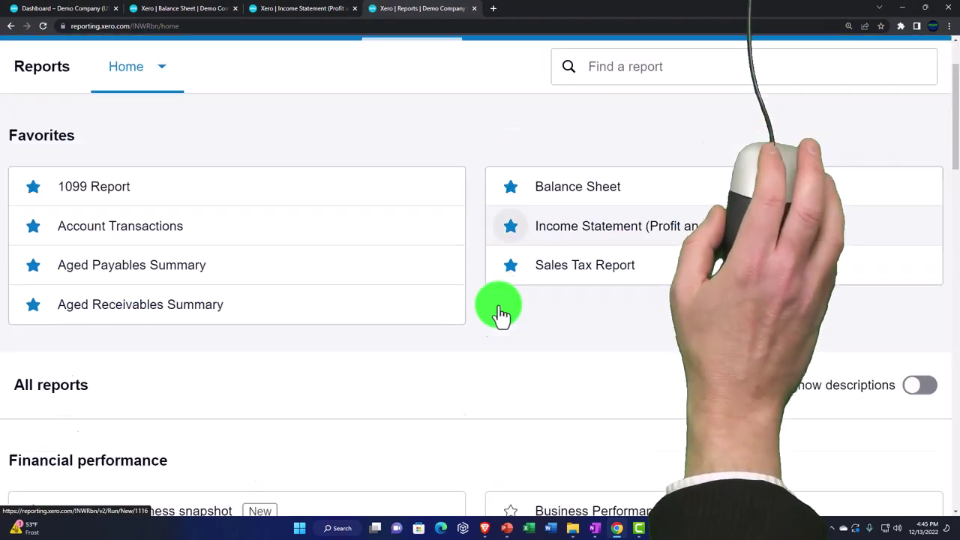
{"action": "scroll", "coordinate": [501, 314], "scroll_direction": "down", "scroll_amount": 15}
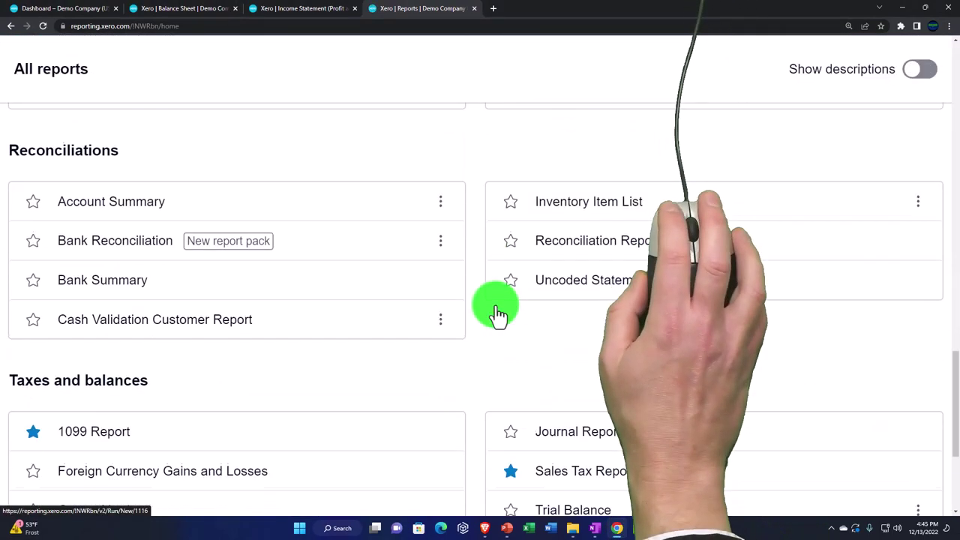
{"action": "scroll", "coordinate": [499, 314], "scroll_direction": "down", "scroll_amount": 3}
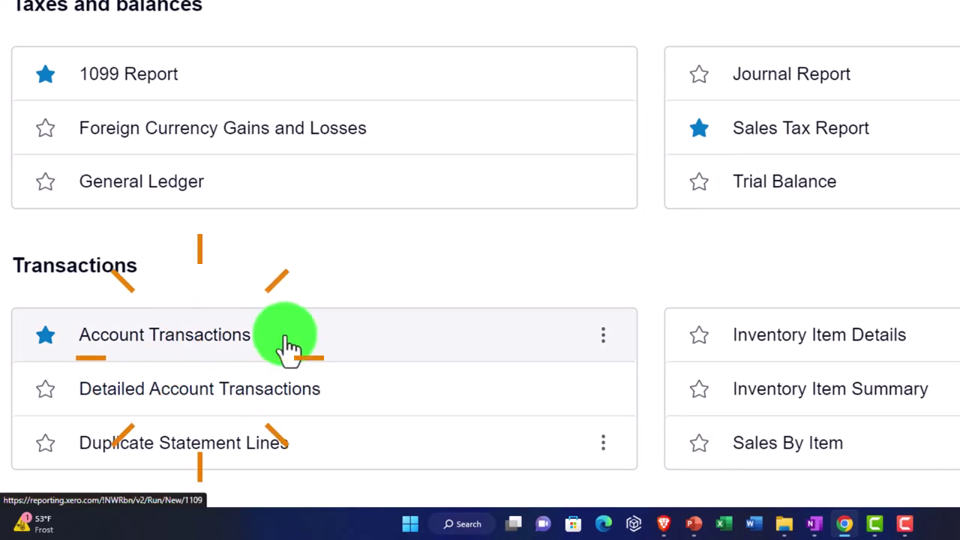
{"action": "right_click", "coordinate": [287, 339]}
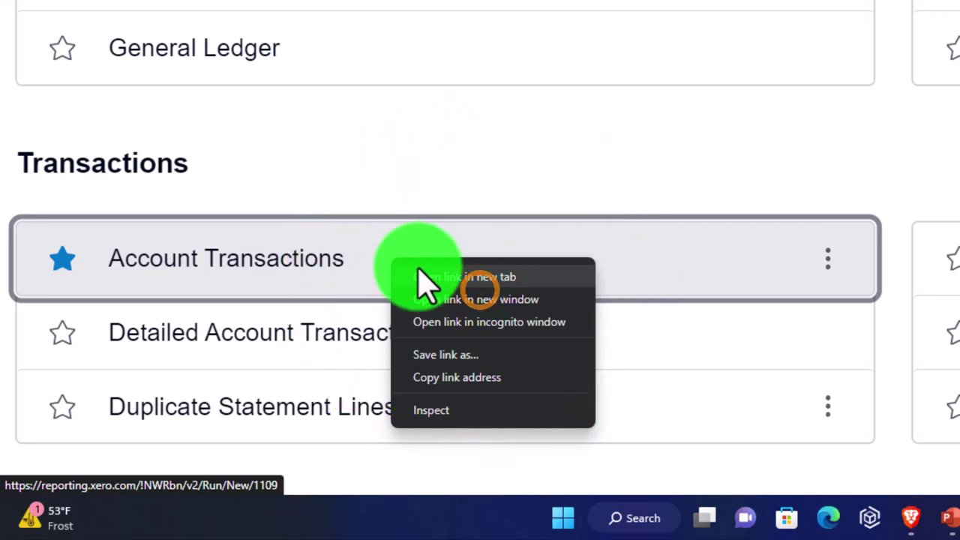
{"action": "left_click", "coordinate": [419, 273]}
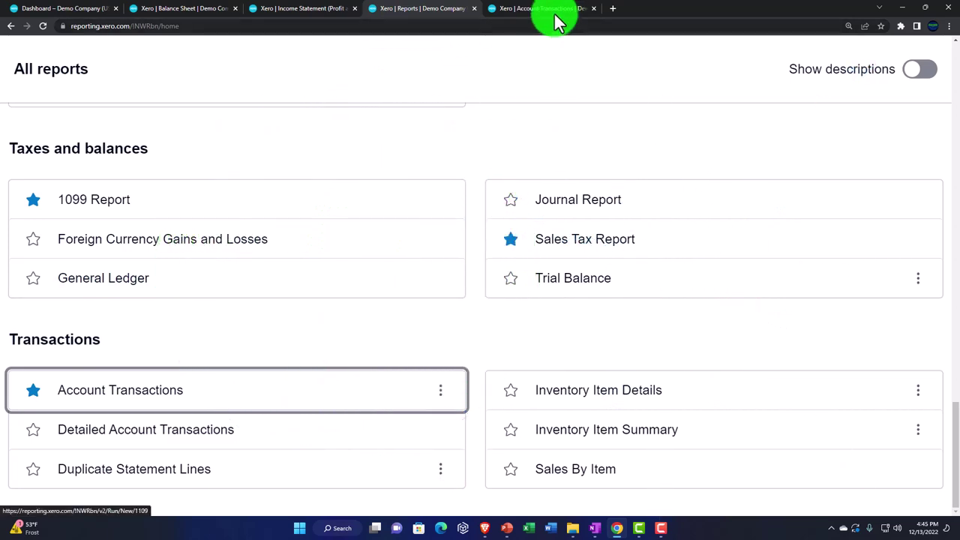
{"action": "left_click", "coordinate": [555, 21]}
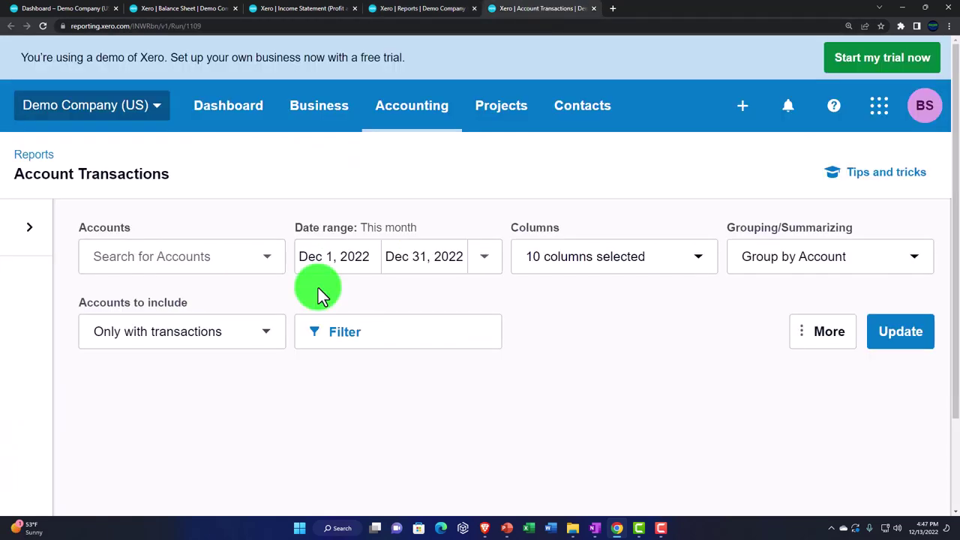
- Select all accounts for the Account Transactions report and update it
{"action": "left_click", "coordinate": [272, 264]}
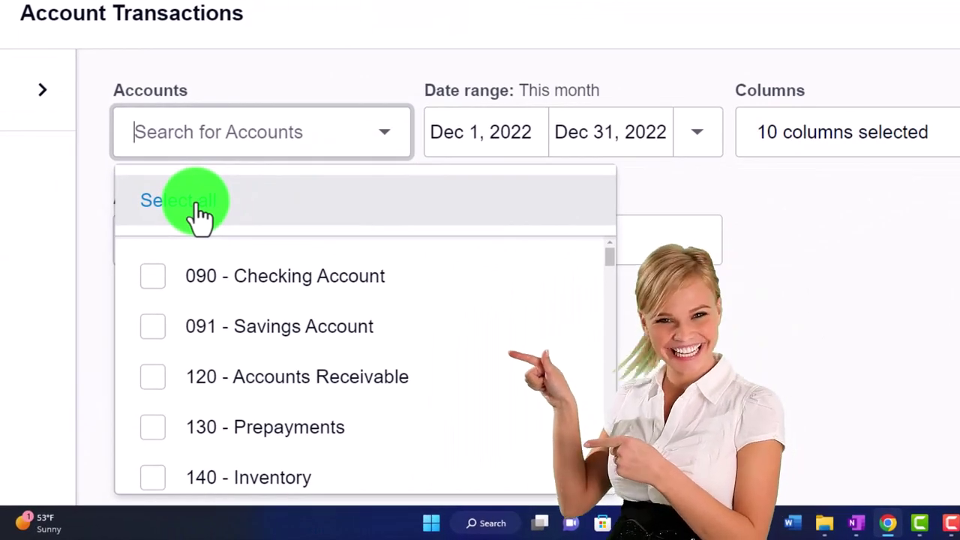
{"action": "left_click", "coordinate": [197, 206]}
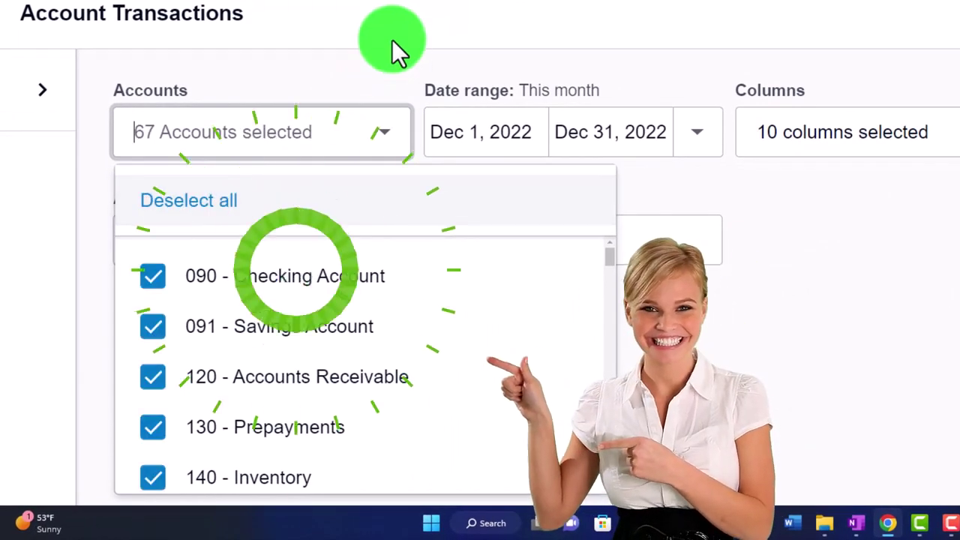
{"action": "left_click", "coordinate": [381, 58]}
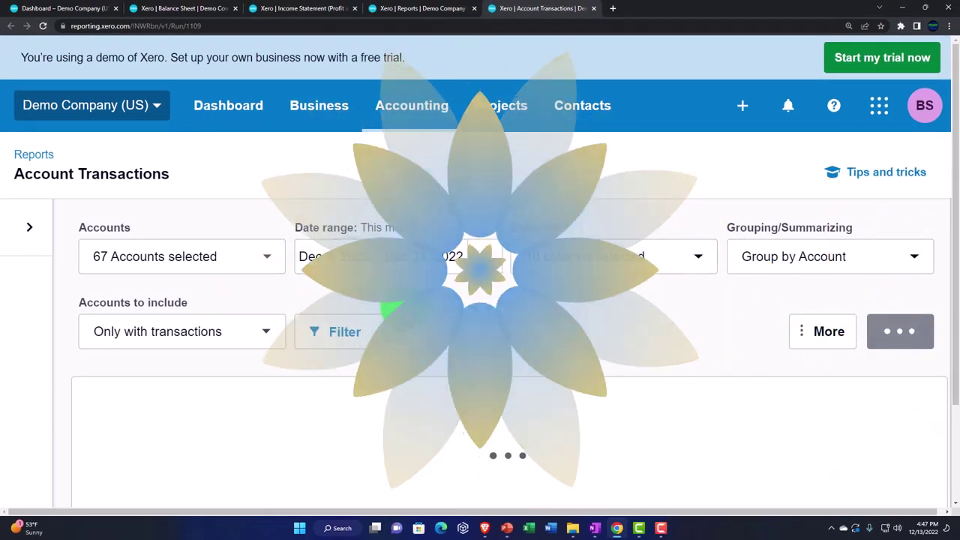
- Examine the Accounts Payable entries of the Account Transactions report and the types of records that can be created new
{"action": "scroll", "coordinate": [404, 308], "scroll_direction": "down", "scroll_amount": 5}
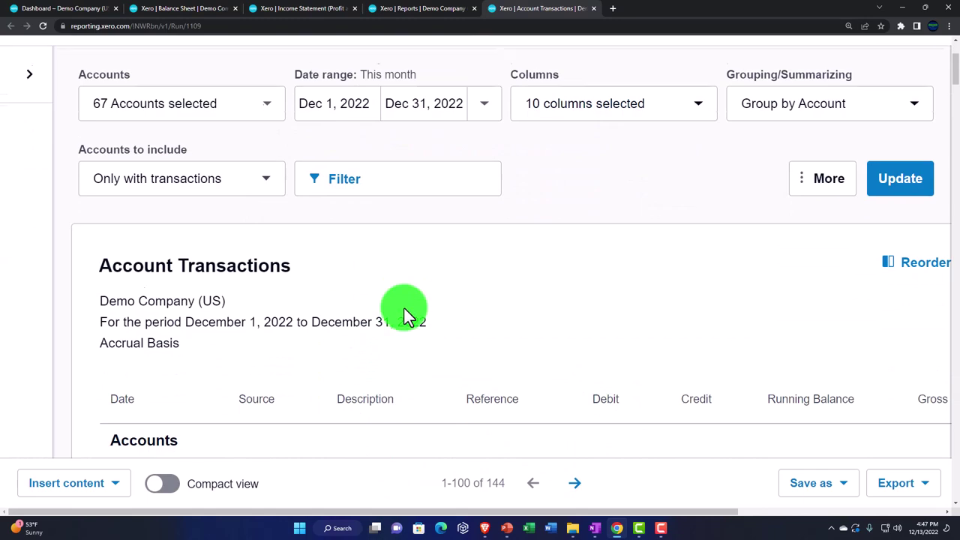
{"action": "scroll", "coordinate": [405, 315], "scroll_direction": "down", "scroll_amount": 1}
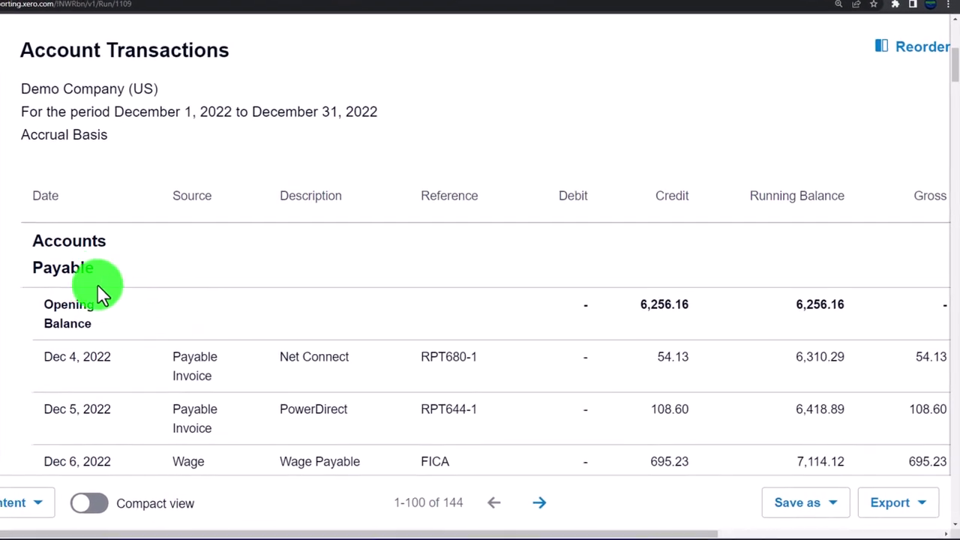
{"action": "scroll", "coordinate": [26, 262], "scroll_direction": "down", "scroll_amount": 2}
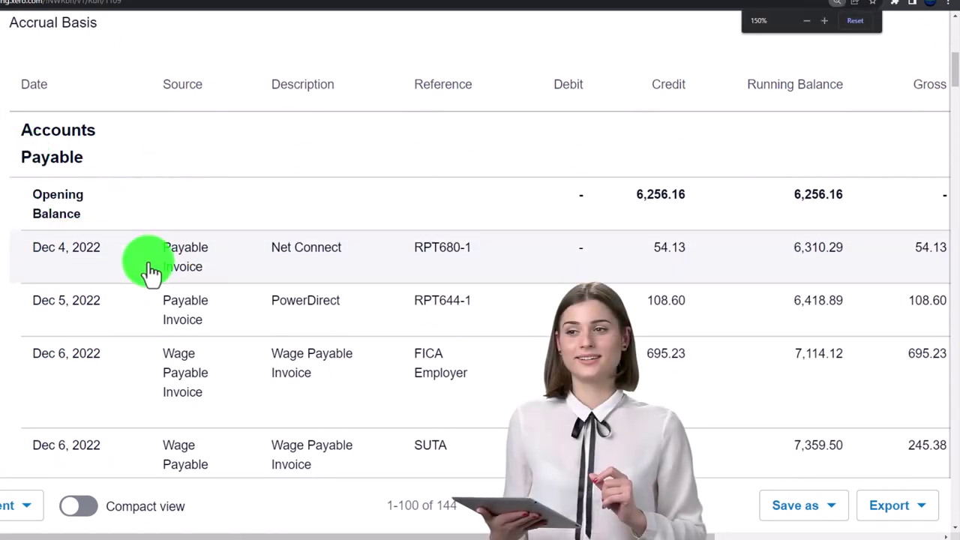
{"action": "key", "text": "ctrl+minus"}
{"action": "key", "text": "ctrl+minus"}
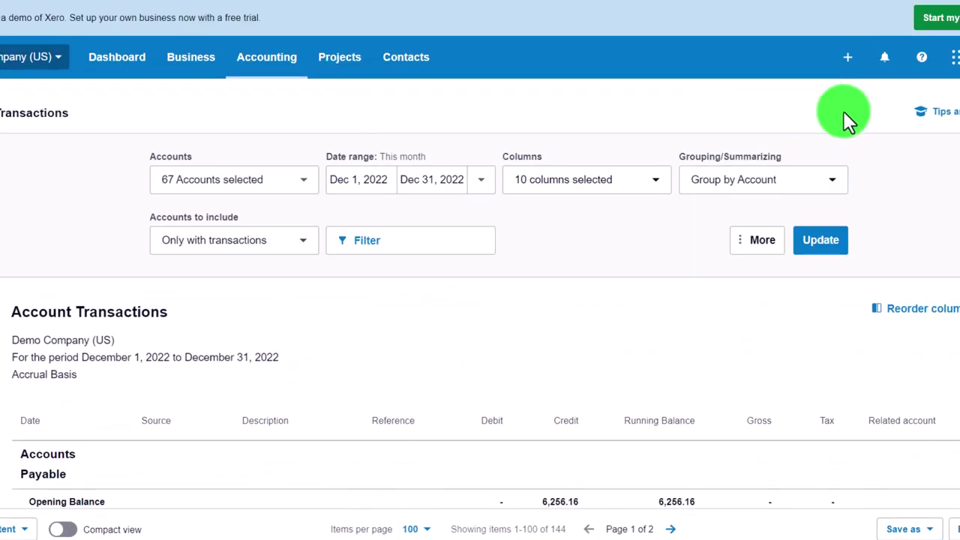
{"action": "left_click", "coordinate": [848, 60]}
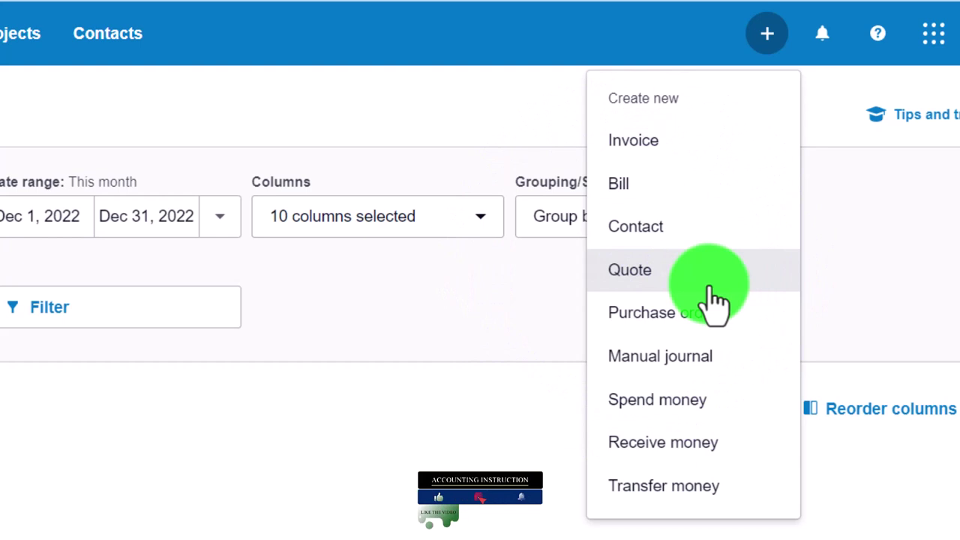
{"action": "left_click", "coordinate": [274, 459]}
{"action": "scroll", "coordinate": [277, 450], "scroll_direction": "down", "scroll_amount": 5}
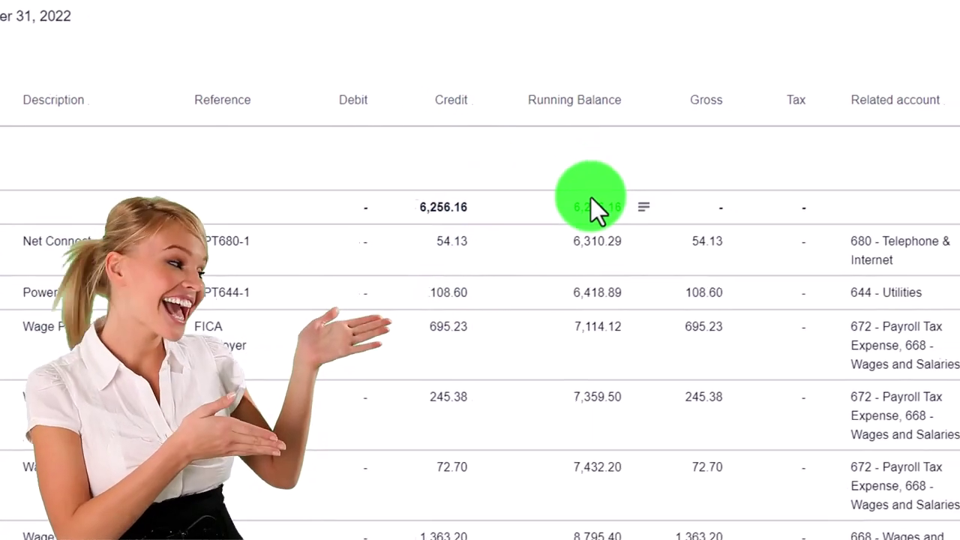
{"action": "left_click", "coordinate": [623, 300]}
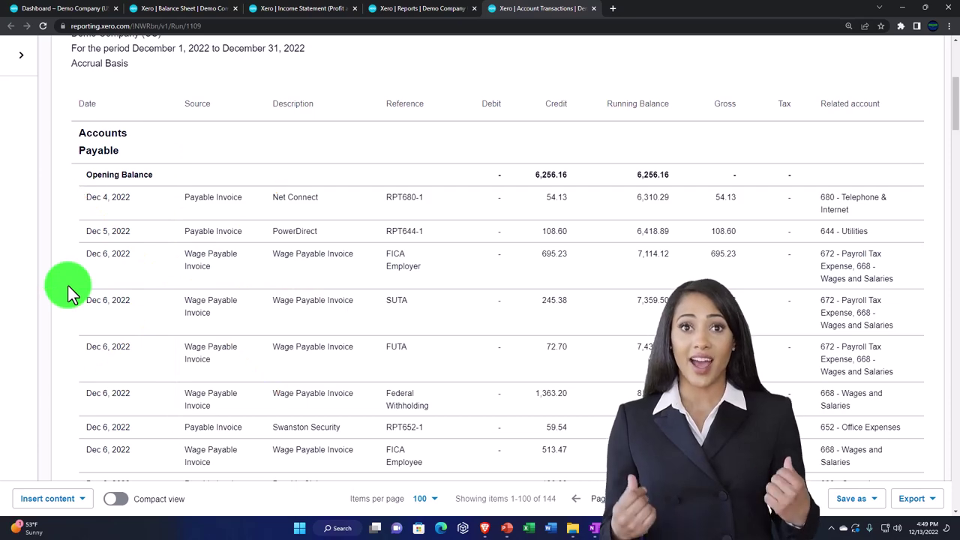
- Examine the remaining account sections on the first page of the Account Transactions report, down to Sales Tax
{"action": "scroll", "coordinate": [69, 286], "scroll_direction": "down", "scroll_amount": 8}
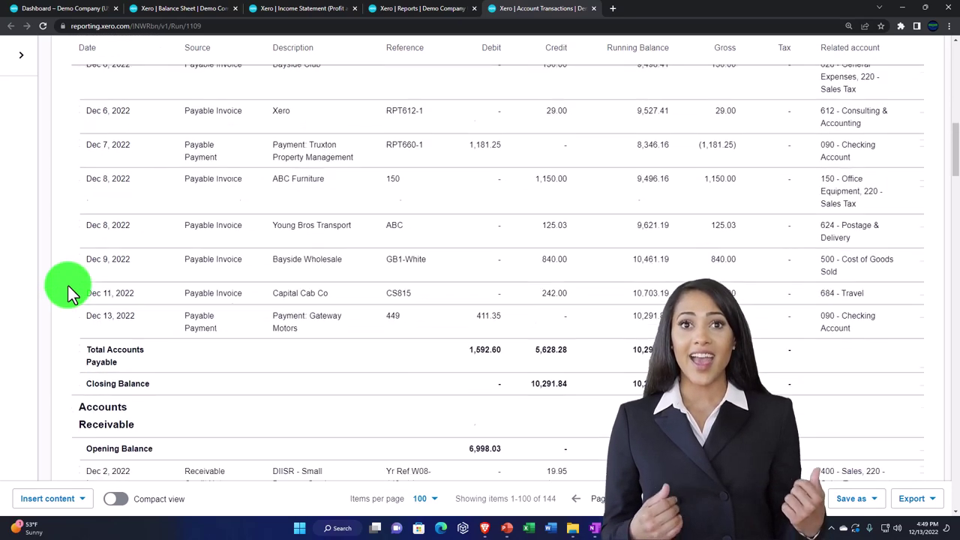
{"action": "scroll", "coordinate": [69, 286], "scroll_direction": "down", "scroll_amount": 9}
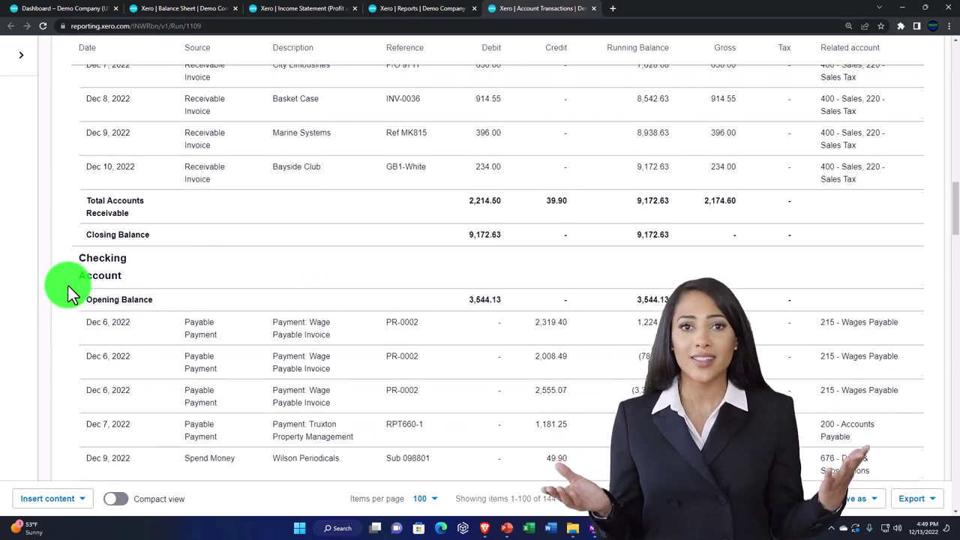
{"action": "scroll", "coordinate": [68, 286], "scroll_direction": "down", "scroll_amount": 1}
{"action": "scroll", "coordinate": [68, 286], "scroll_direction": "down", "scroll_amount": 4}
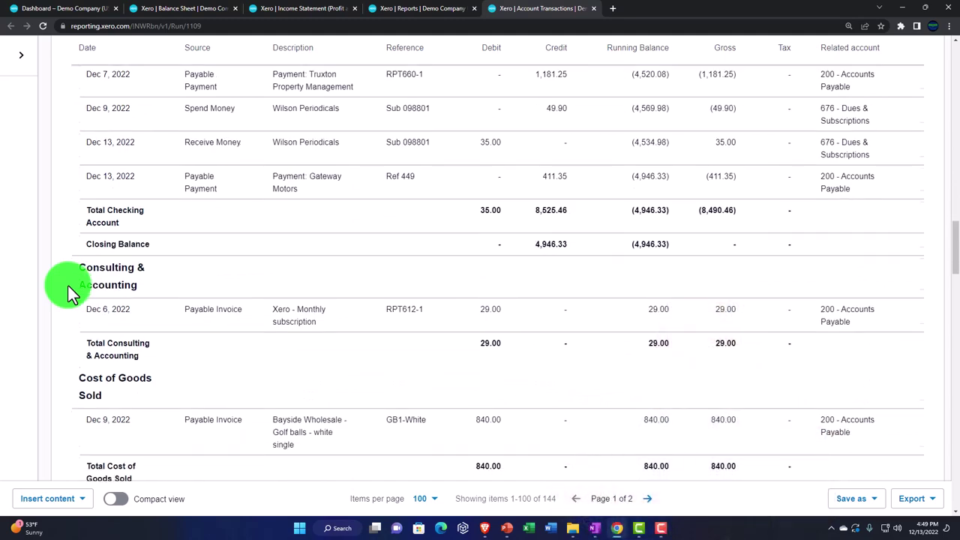
{"action": "scroll", "coordinate": [68, 292], "scroll_direction": "down", "scroll_amount": 12}
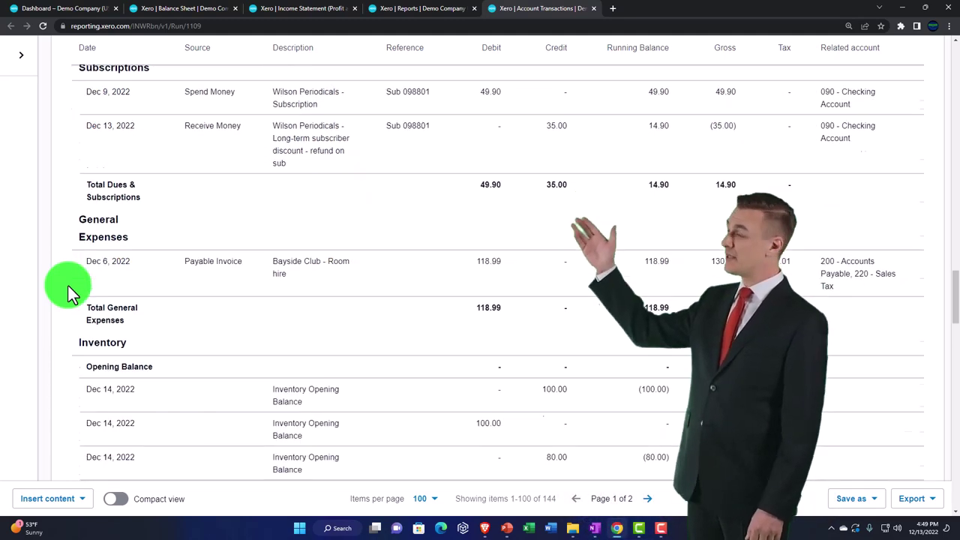
{"action": "scroll", "coordinate": [68, 292], "scroll_direction": "down", "scroll_amount": 10}
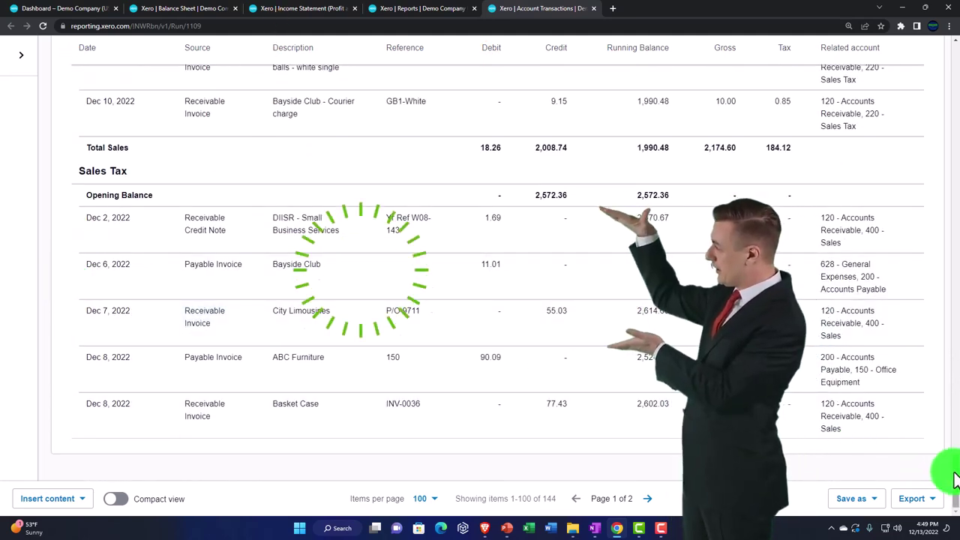
{"action": "left_click_drag", "start_coordinate": [954, 481], "coordinate": [942, 75]}
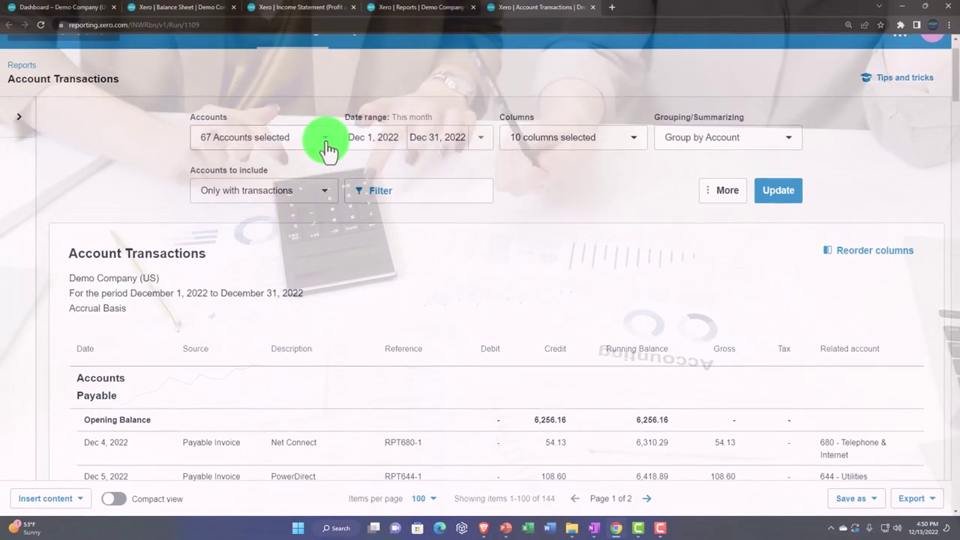
- Limit the Account Transactions report to the 150 - Office Equipment account and update it
{"action": "left_click", "coordinate": [327, 147]}
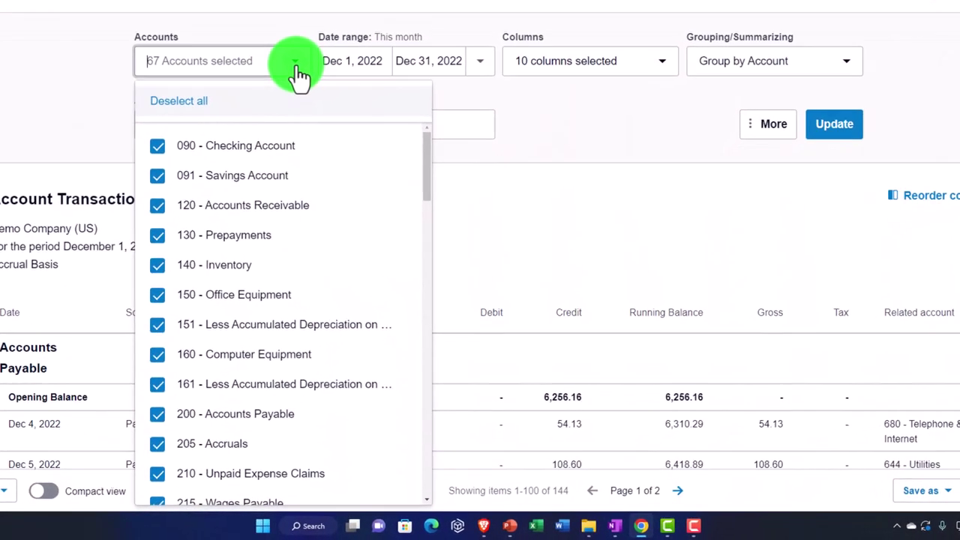
{"action": "scroll", "coordinate": [187, 177], "scroll_direction": "up", "scroll_amount": 1}
{"action": "left_click", "coordinate": [180, 169]}
{"action": "scroll", "coordinate": [228, 302], "scroll_direction": "down", "scroll_amount": 2}
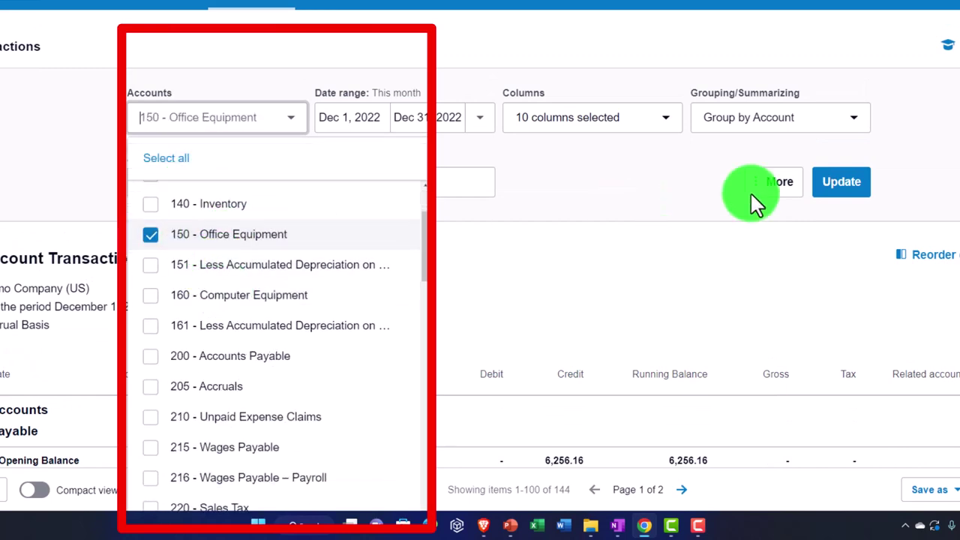
{"action": "left_click", "coordinate": [836, 191]}
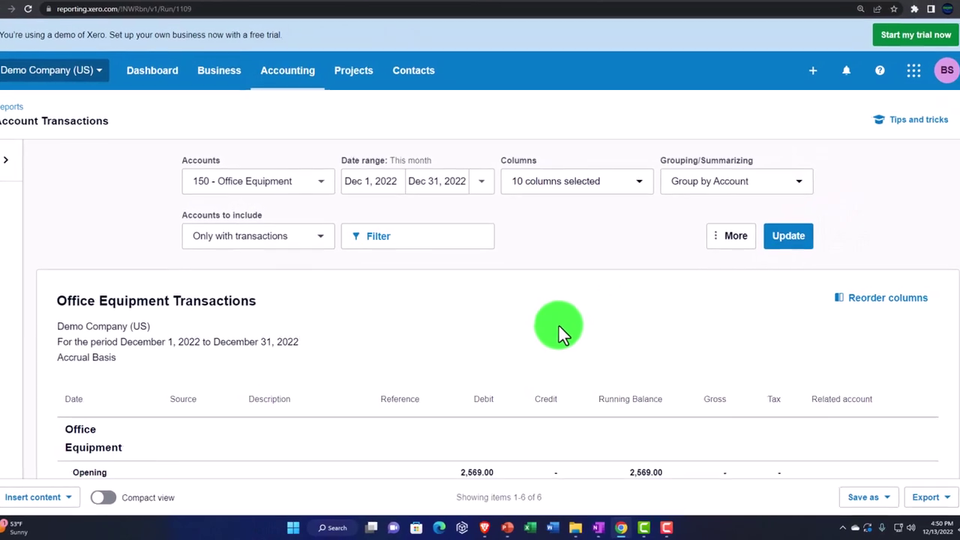
{"action": "scroll", "coordinate": [558, 327], "scroll_direction": "down", "scroll_amount": 2}
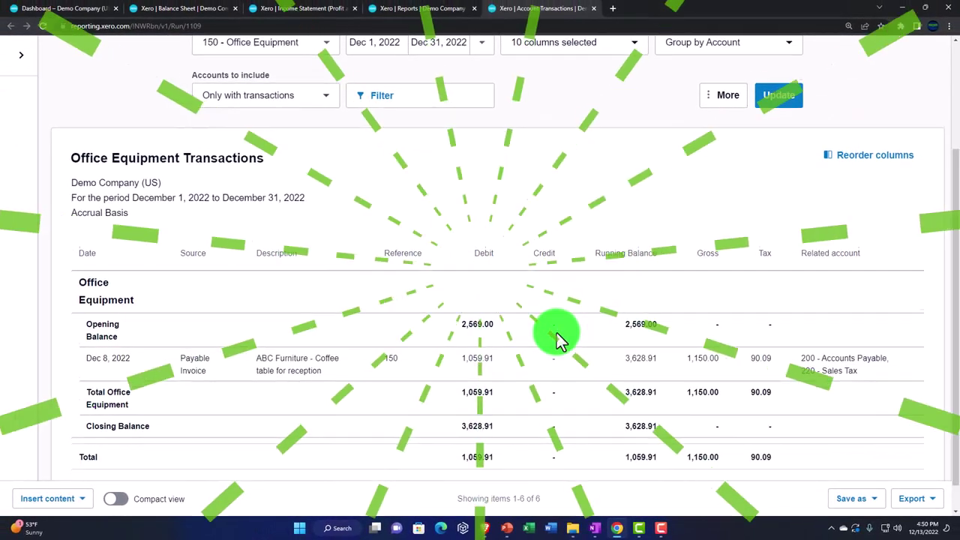
{"action": "scroll", "coordinate": [557, 333], "scroll_direction": "down", "scroll_amount": 2}
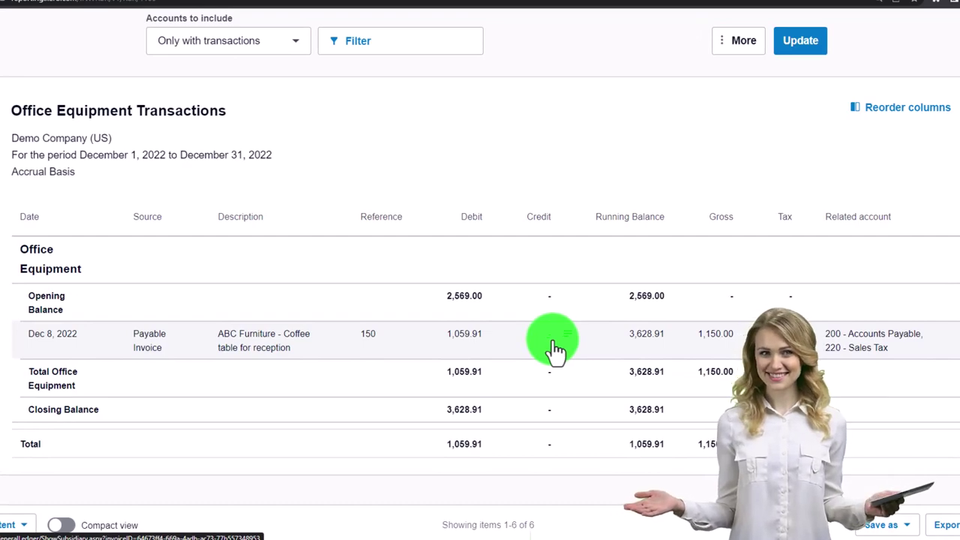
- Drill down from the Computer Equipment amount on the Balance Sheet to its underlying transactions
{"action": "left_click", "coordinate": [195, 15]}
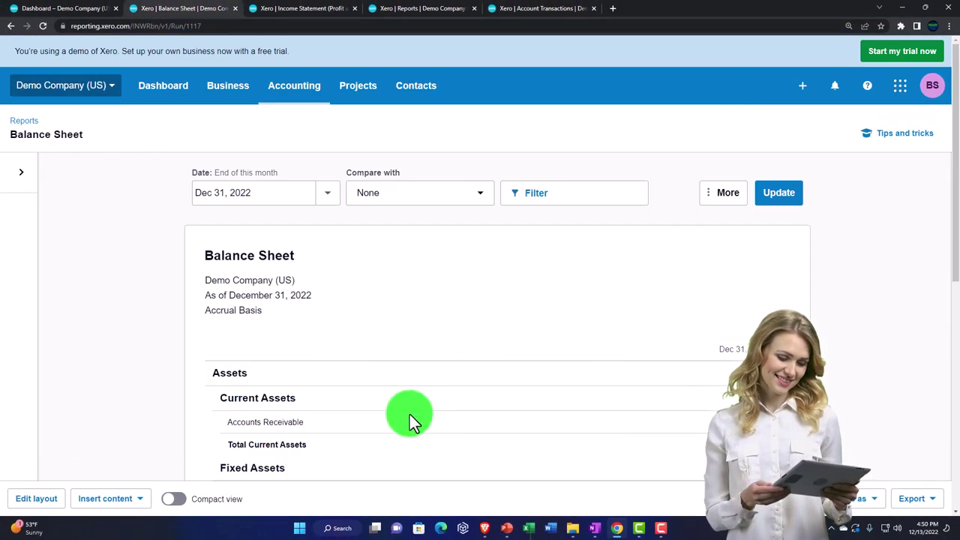
{"action": "scroll", "coordinate": [409, 414], "scroll_direction": "down", "scroll_amount": 3}
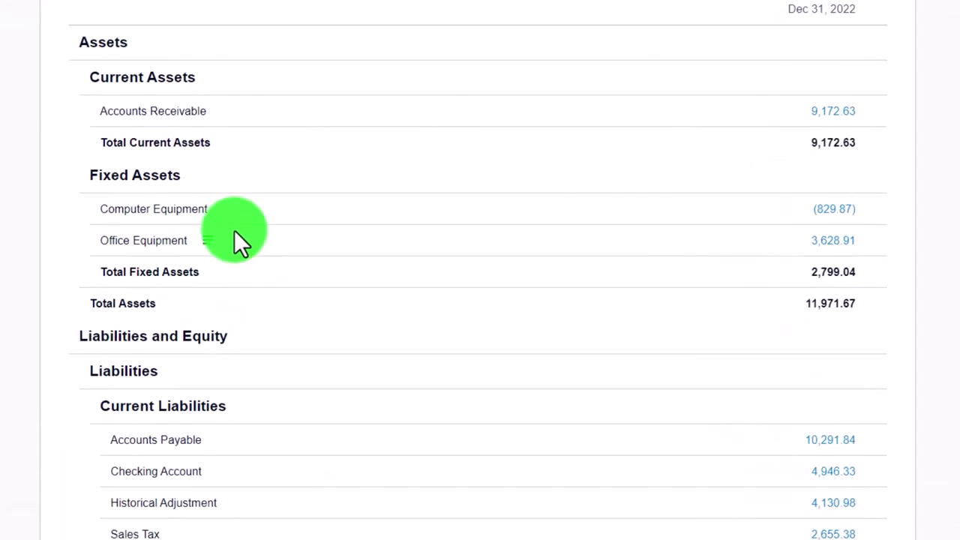
{"action": "left_click", "coordinate": [832, 211]}
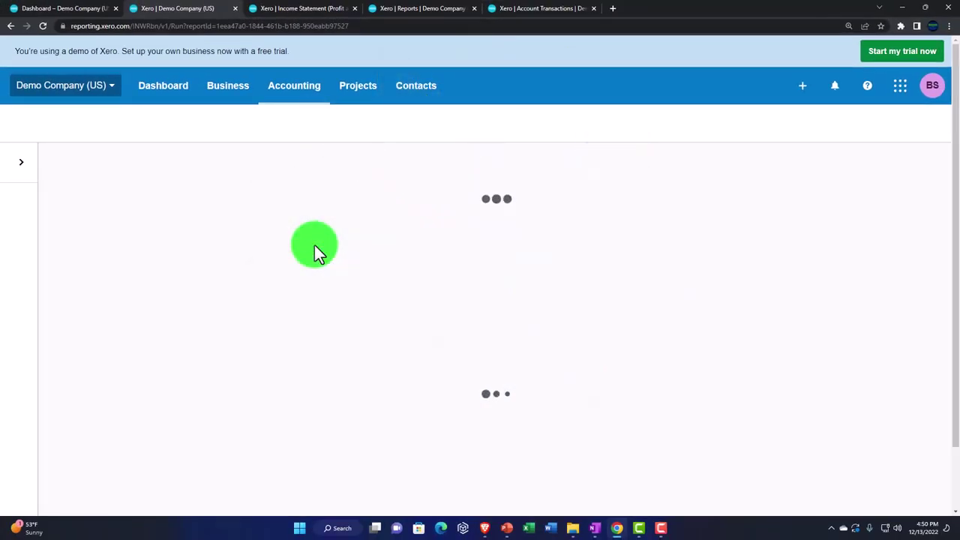
{"action": "scroll", "coordinate": [316, 249], "scroll_direction": "down", "scroll_amount": 2}
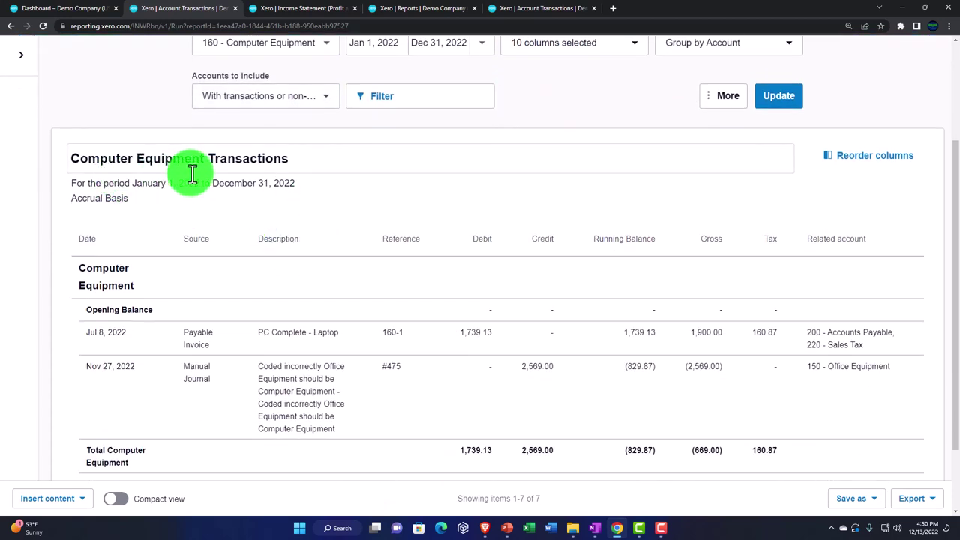
{"action": "scroll", "coordinate": [192, 195], "scroll_direction": "down", "scroll_amount": 2}
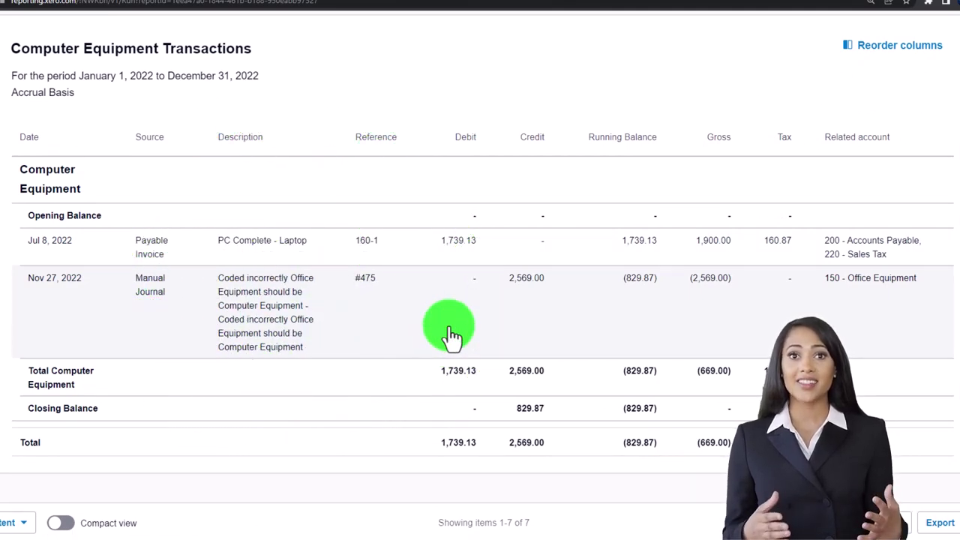
- Return to the Office Equipment transactions report in its own tab, select all accounts and update it
{"action": "left_click", "coordinate": [527, 12]}
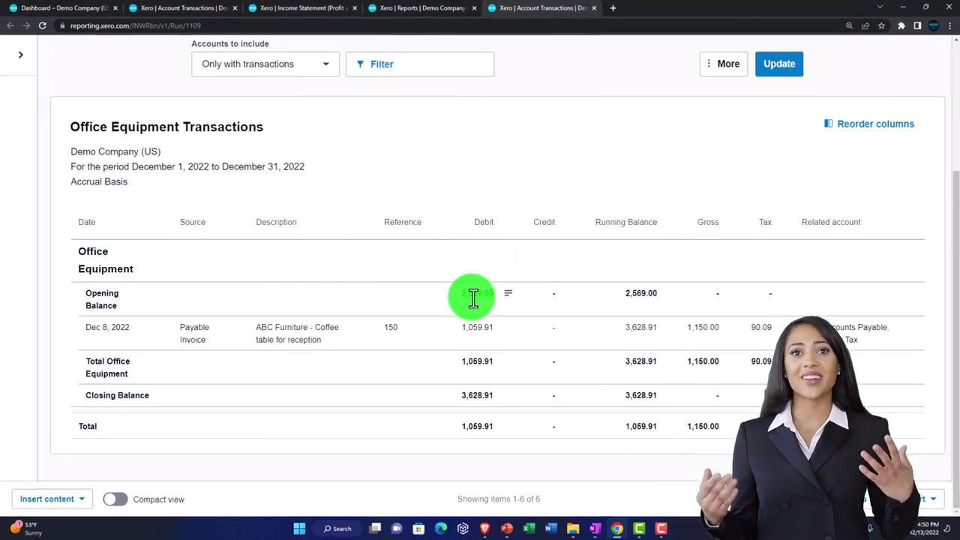
{"action": "scroll", "coordinate": [456, 338], "scroll_direction": "up", "scroll_amount": 3}
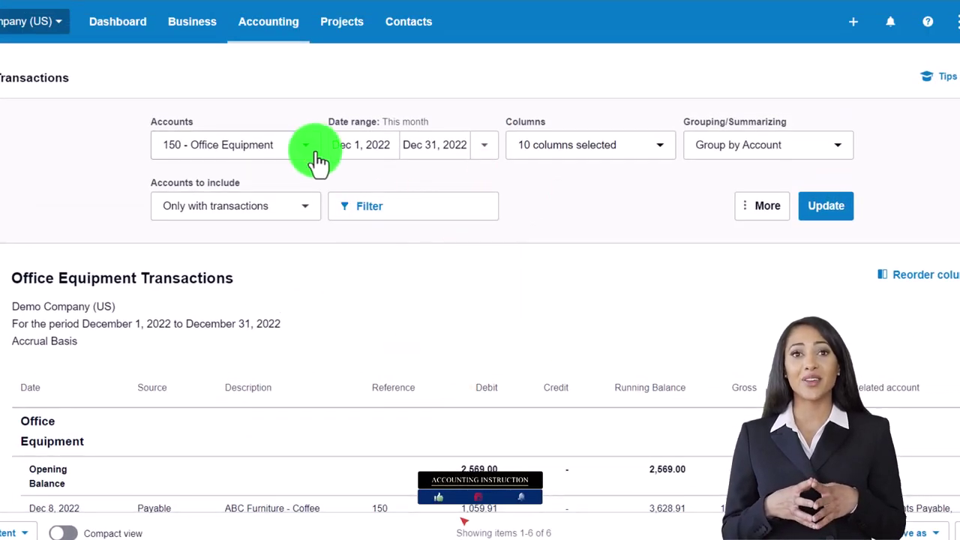
{"action": "left_click", "coordinate": [308, 150]}
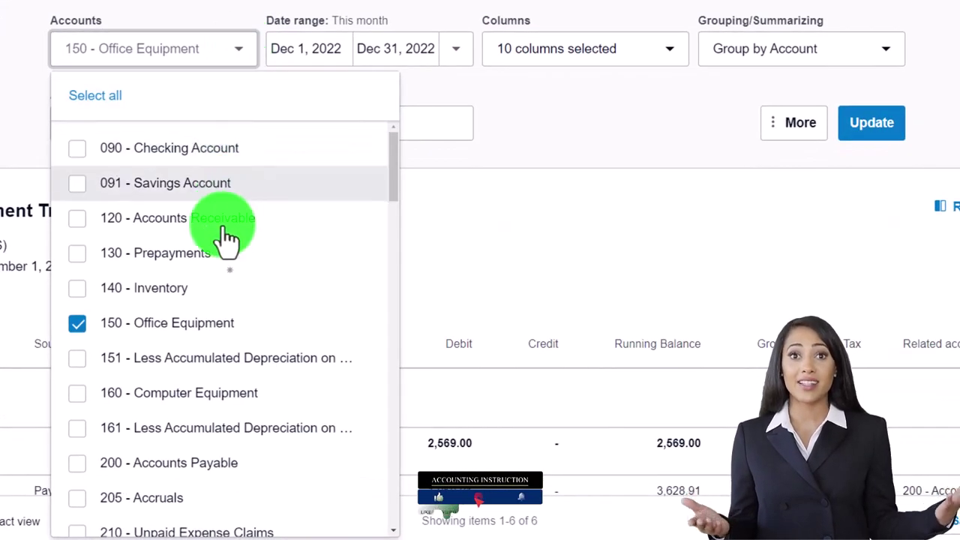
{"action": "scroll", "coordinate": [227, 263], "scroll_direction": "down", "scroll_amount": 2}
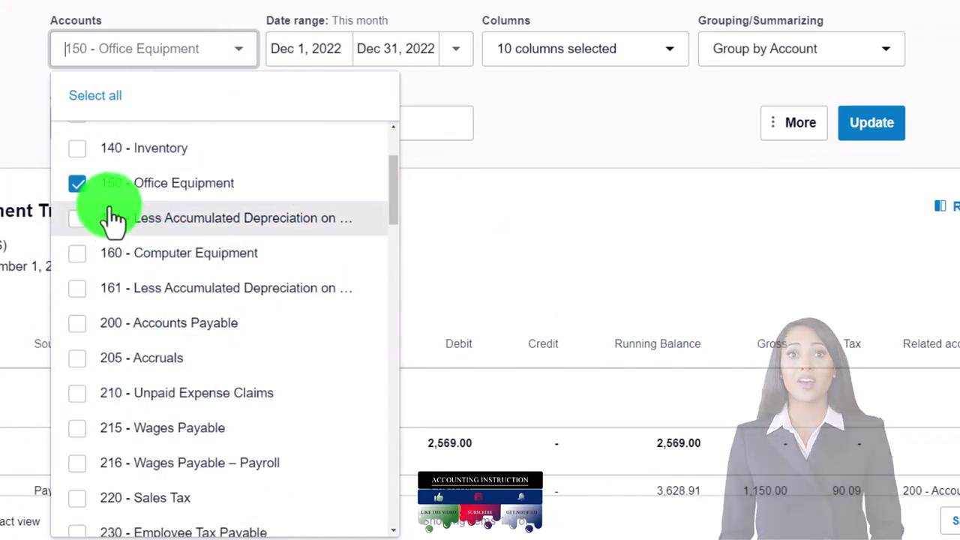
{"action": "left_click", "coordinate": [78, 185]}
{"action": "scroll", "coordinate": [90, 165], "scroll_direction": "up", "scroll_amount": 2}
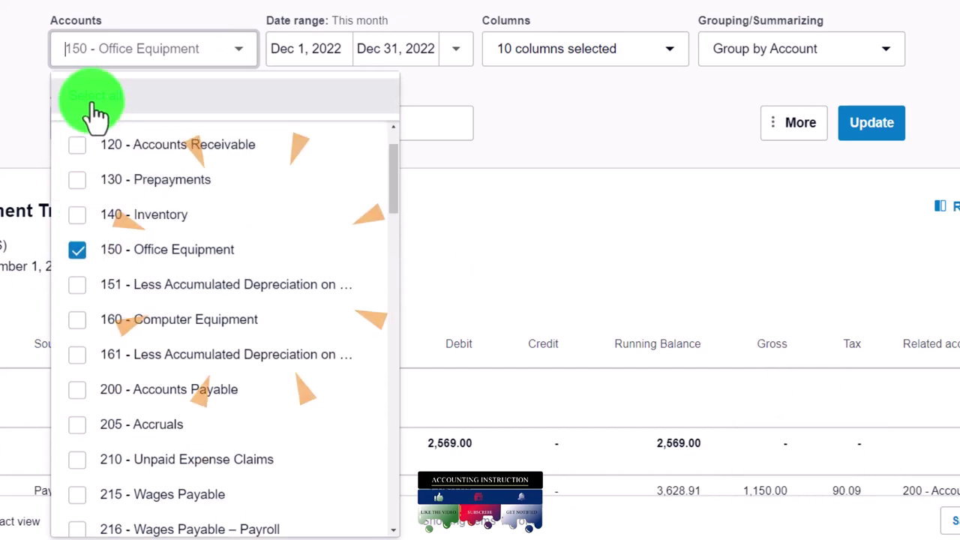
{"action": "left_click", "coordinate": [93, 97]}
{"action": "left_click", "coordinate": [795, 126]}
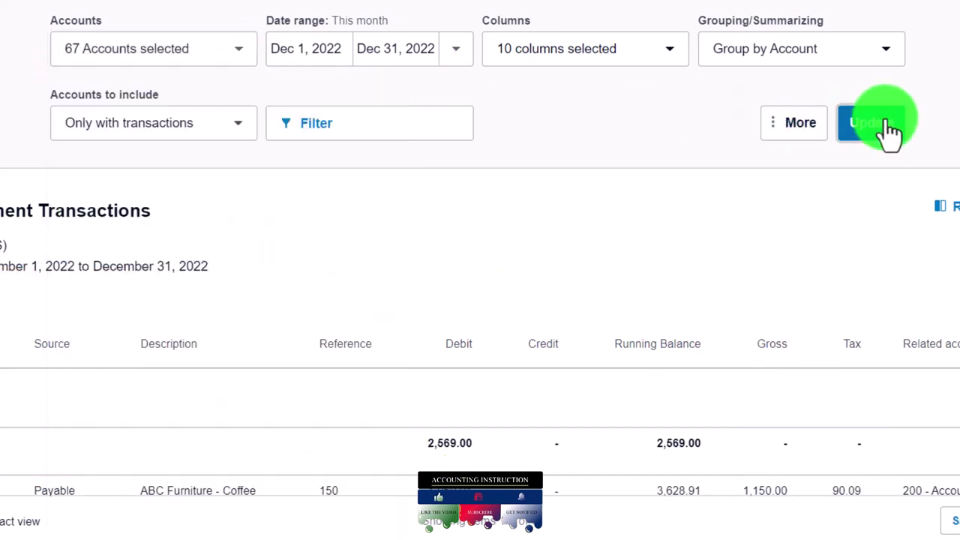
{"action": "left_click", "coordinate": [886, 124]}
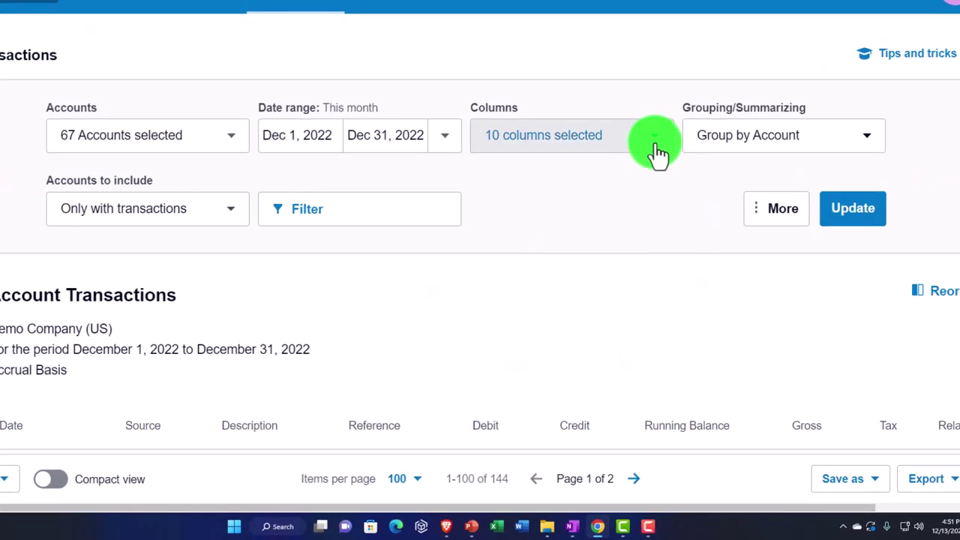
- Add the Account Code column to the Account Transactions report, update it and review the entries with their account codes
{"action": "left_click", "coordinate": [658, 154]}
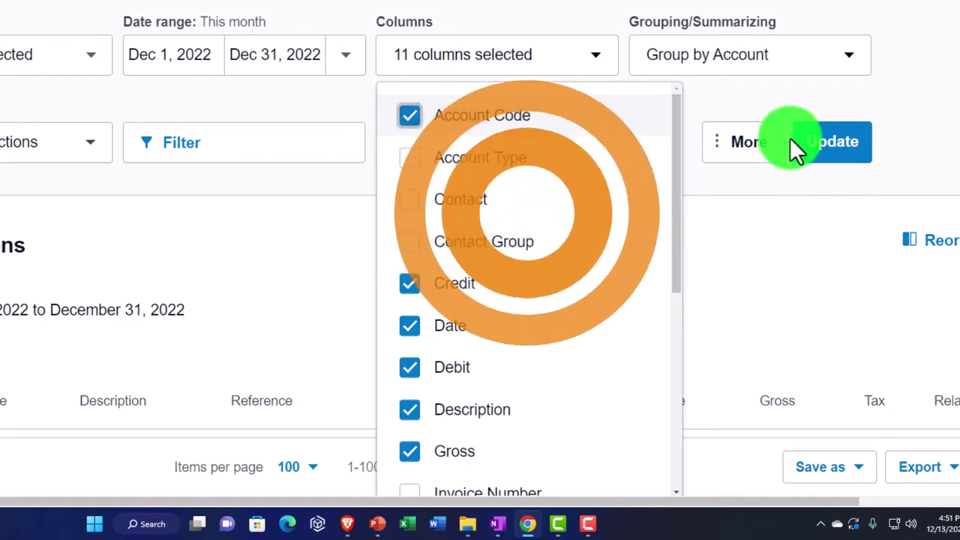
{"action": "left_click", "coordinate": [832, 145]}
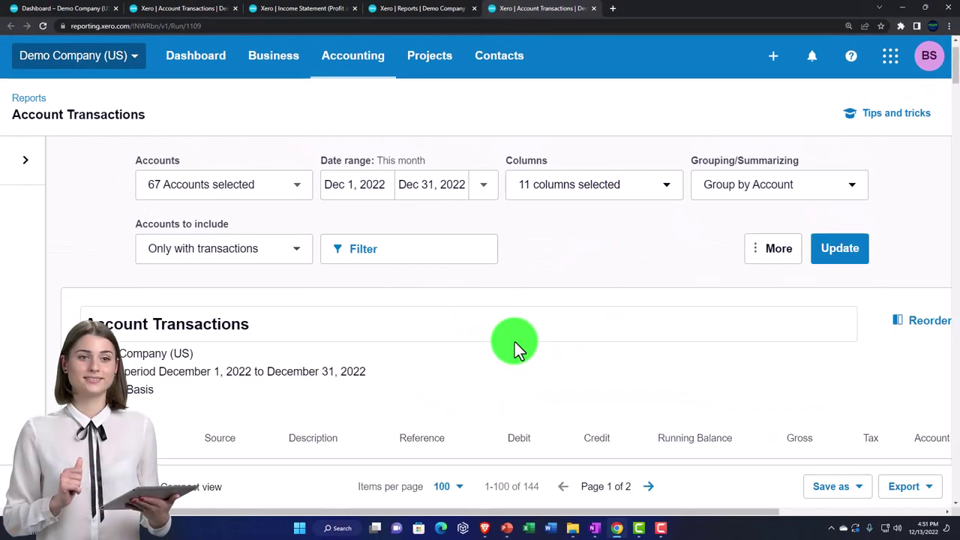
{"action": "scroll", "coordinate": [514, 343], "scroll_direction": "down", "scroll_amount": 3}
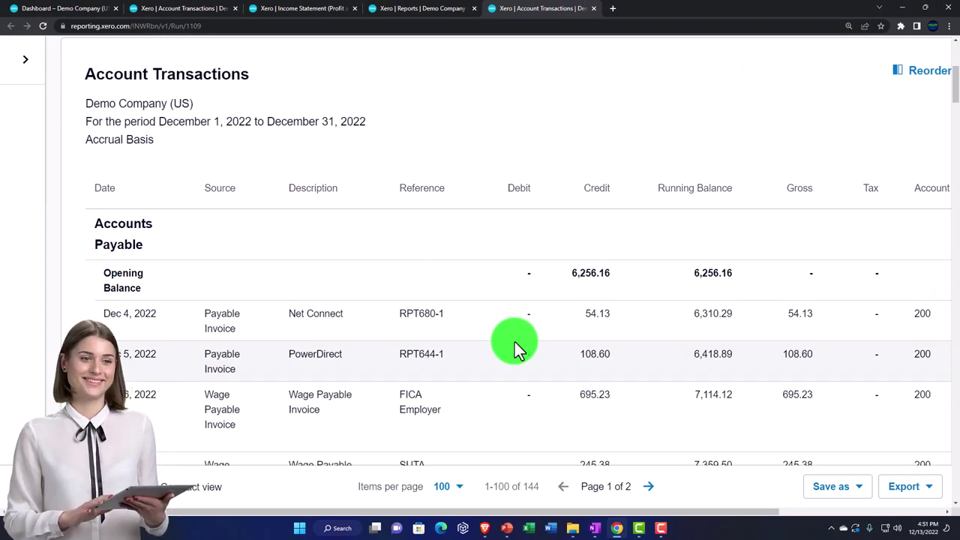
{"action": "key", "text": "ctrl+minus"}
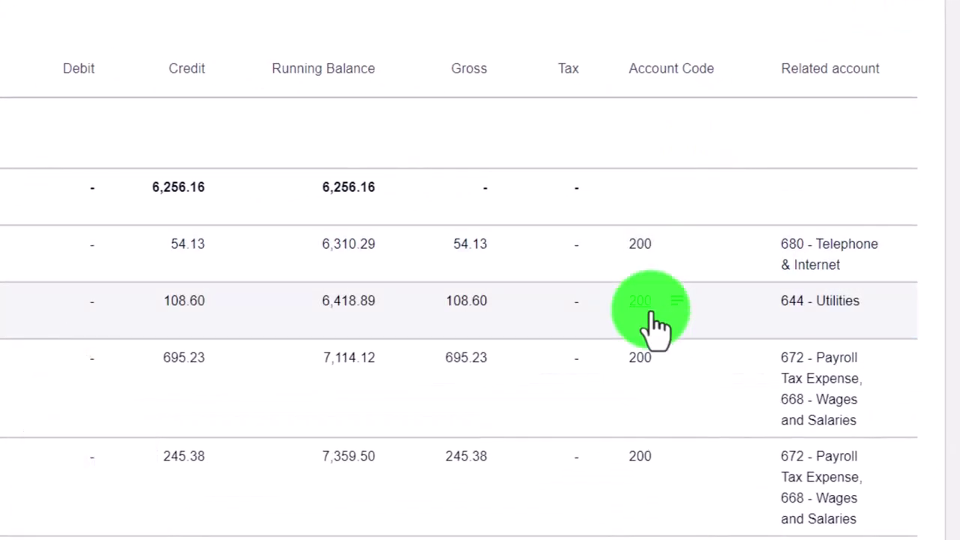
{"action": "scroll", "coordinate": [654, 324], "scroll_direction": "down", "scroll_amount": 8}
{"action": "scroll", "coordinate": [665, 384], "scroll_direction": "down", "scroll_amount": 5}
{"action": "scroll", "coordinate": [668, 386], "scroll_direction": "up", "scroll_amount": 10}
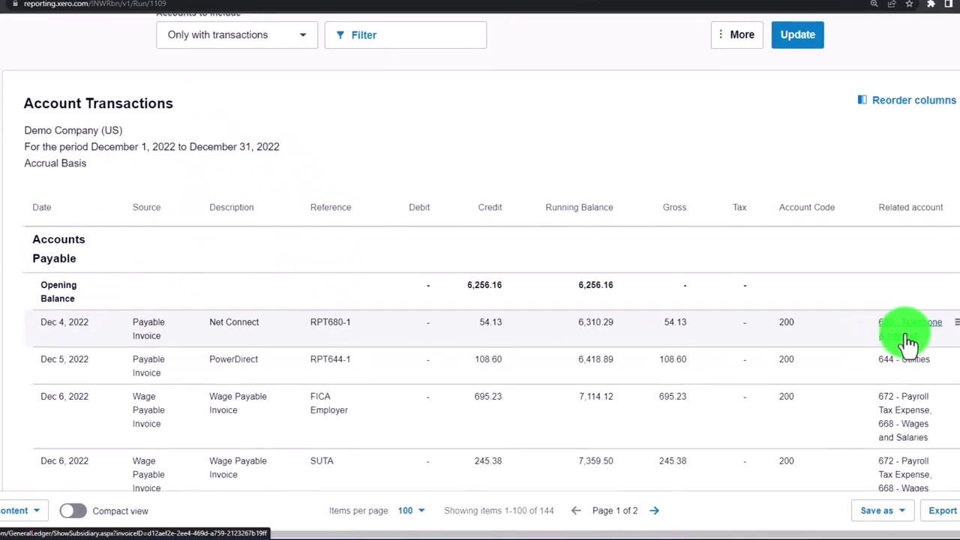
- Deselect the Account Code column for the Account Transactions report and look through the remaining available columns
{"action": "scroll", "coordinate": [921, 346], "scroll_direction": "up", "scroll_amount": 3}
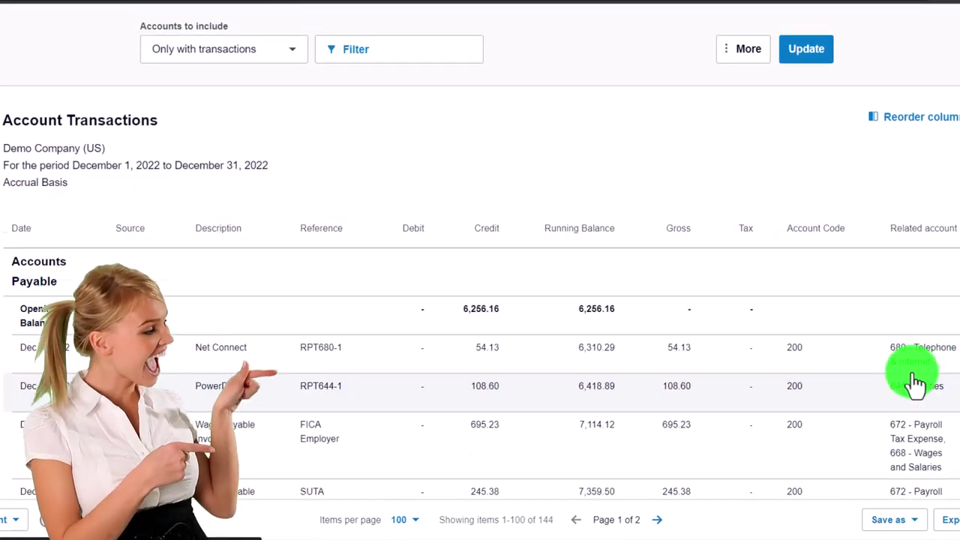
{"action": "scroll", "coordinate": [733, 396], "scroll_direction": "down", "scroll_amount": 3}
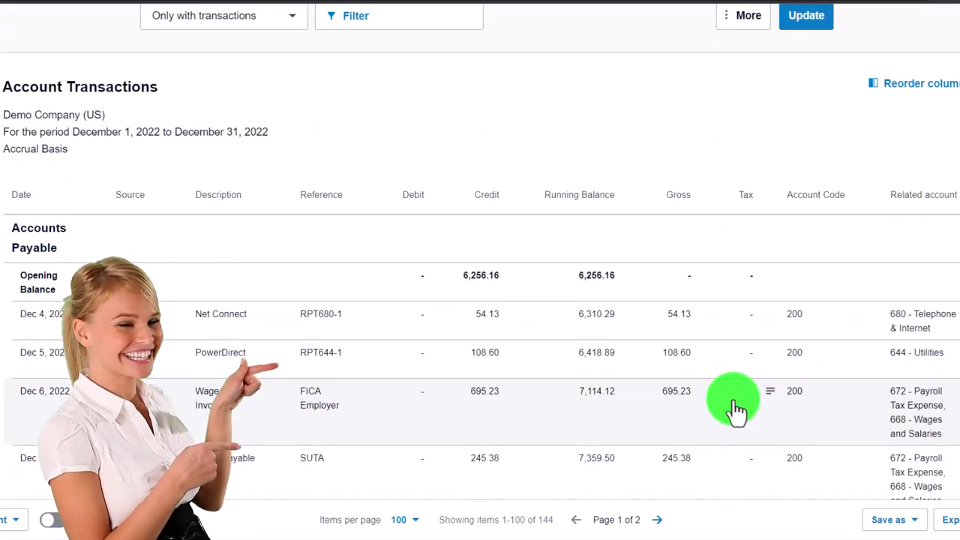
{"action": "scroll", "coordinate": [773, 354], "scroll_direction": "up", "scroll_amount": 3}
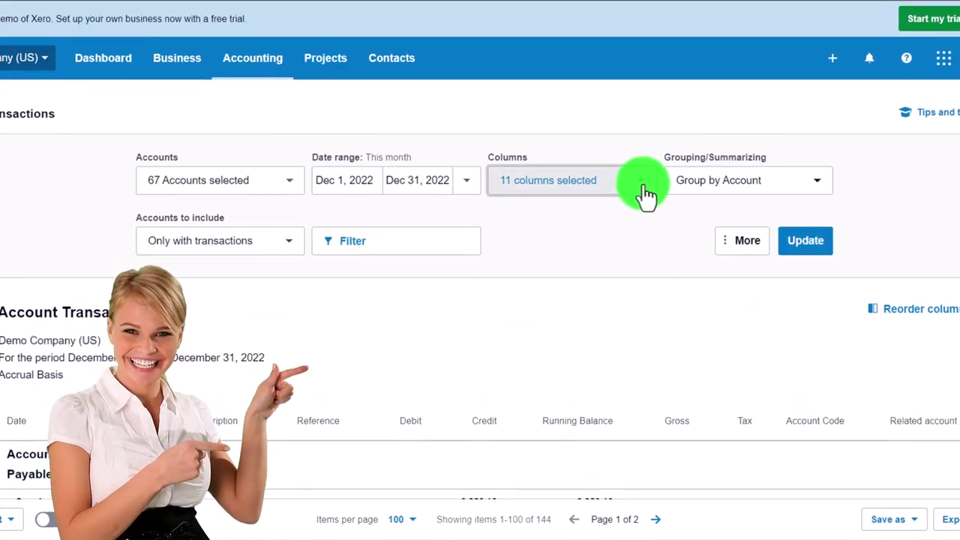
{"action": "left_click", "coordinate": [641, 186]}
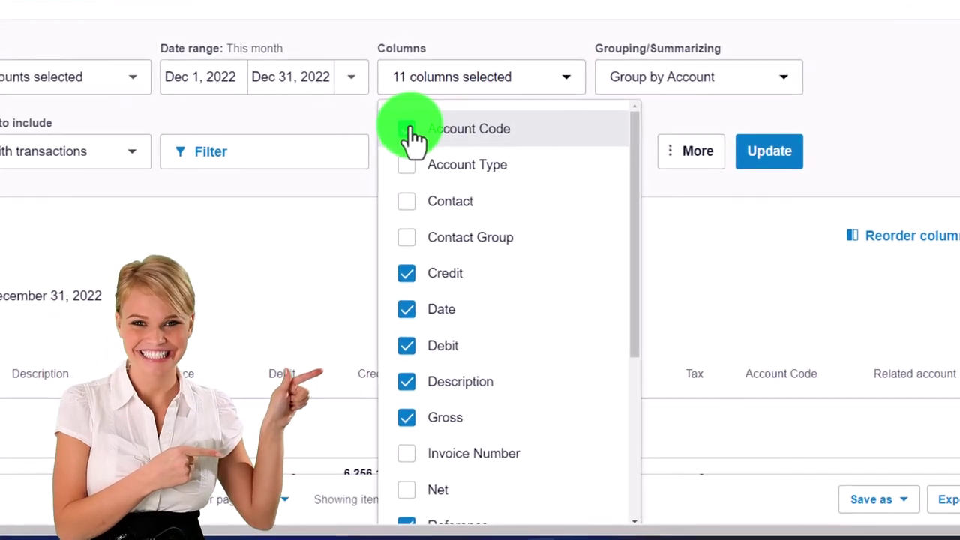
{"action": "left_click", "coordinate": [409, 131]}
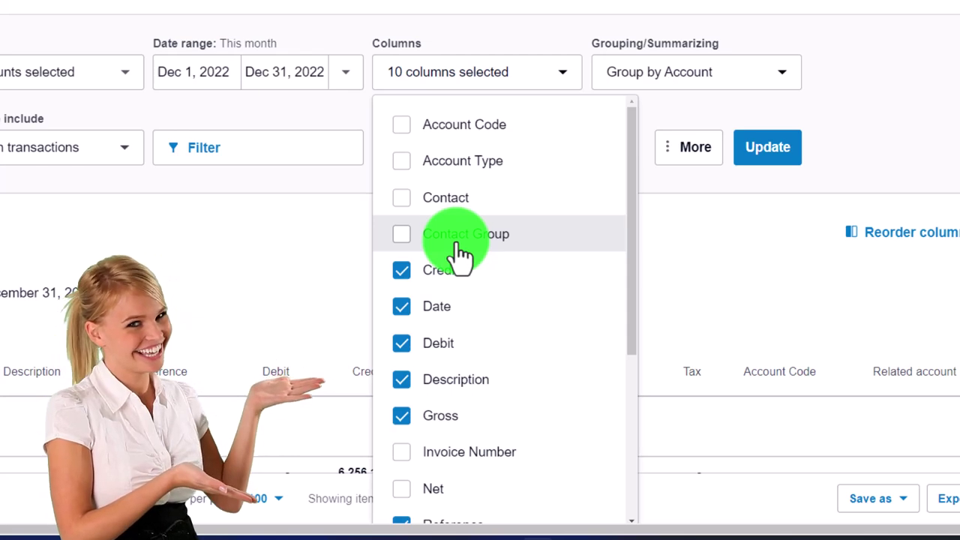
{"action": "scroll", "coordinate": [459, 255], "scroll_direction": "down", "scroll_amount": 5}
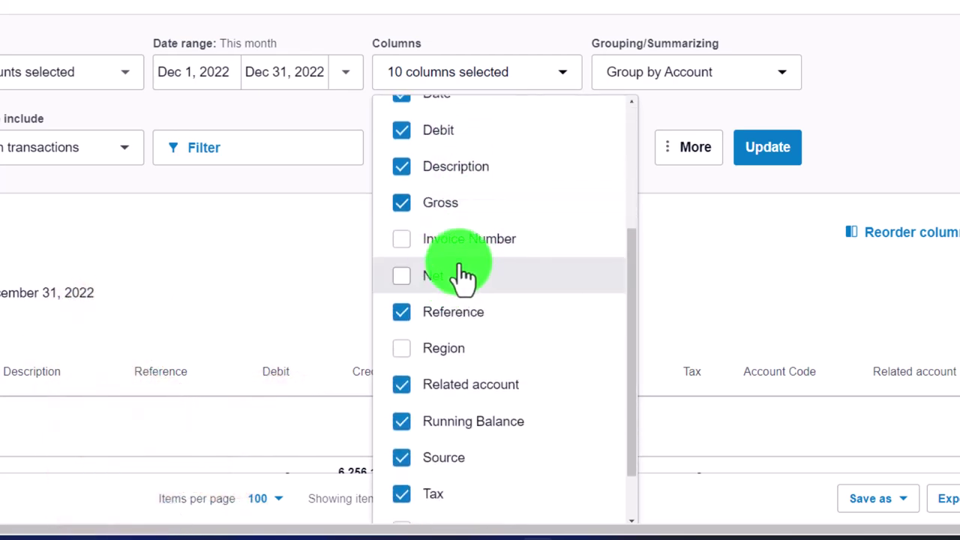
{"action": "scroll", "coordinate": [488, 248], "scroll_direction": "down", "scroll_amount": 2}
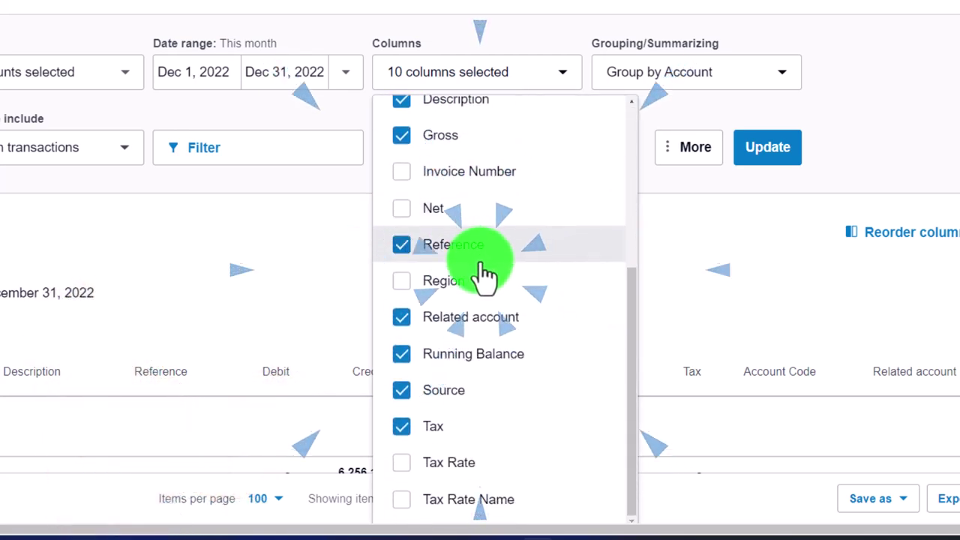
{"action": "scroll", "coordinate": [484, 274], "scroll_direction": "down", "scroll_amount": 4}
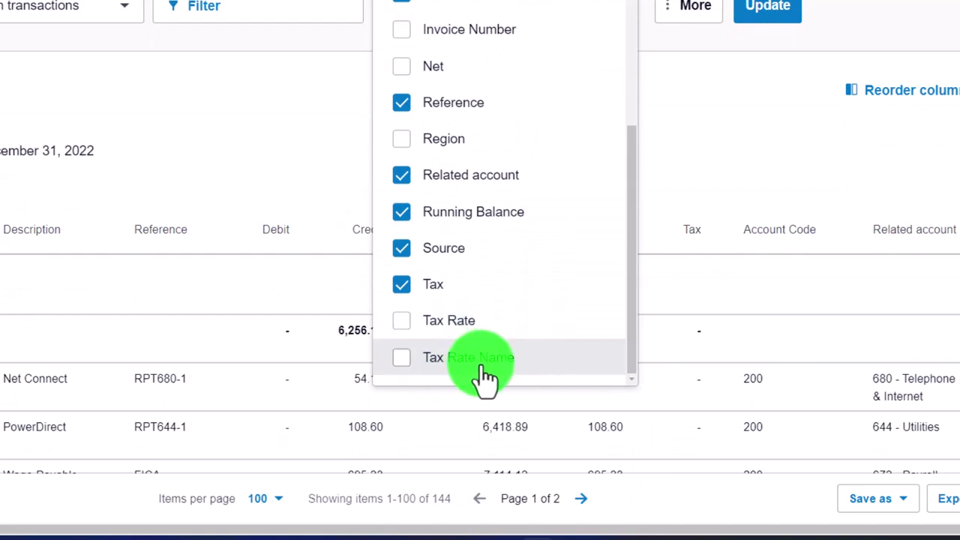
{"action": "left_click", "coordinate": [695, 147]}
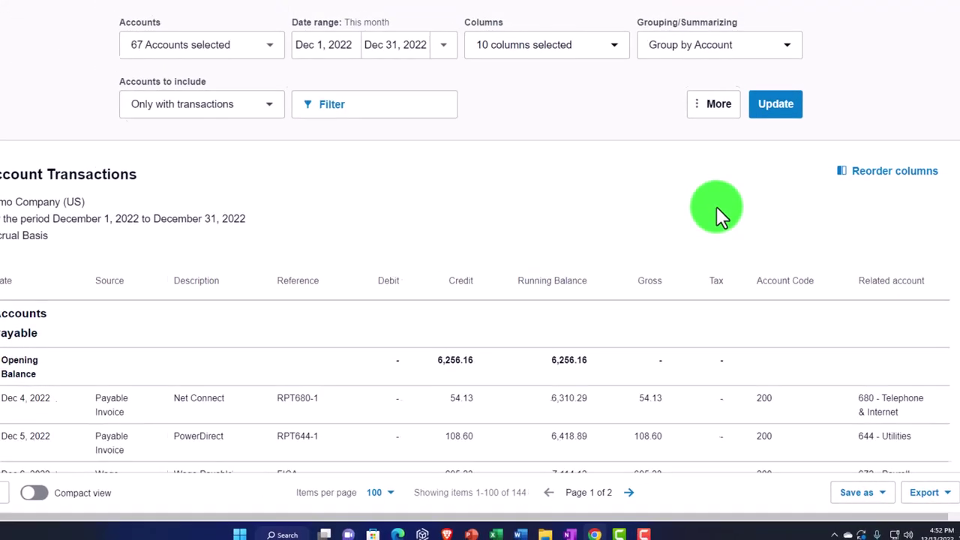
- Examine the grouping and summarizing choices and the options for which accounts to include in the Account Transactions report
{"action": "left_click", "coordinate": [748, 93]}
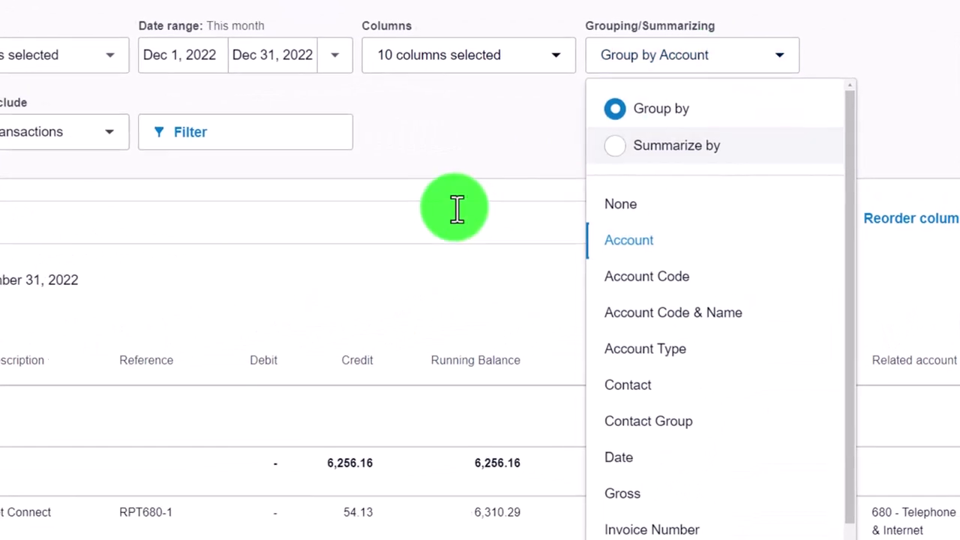
{"action": "left_click", "coordinate": [420, 216]}
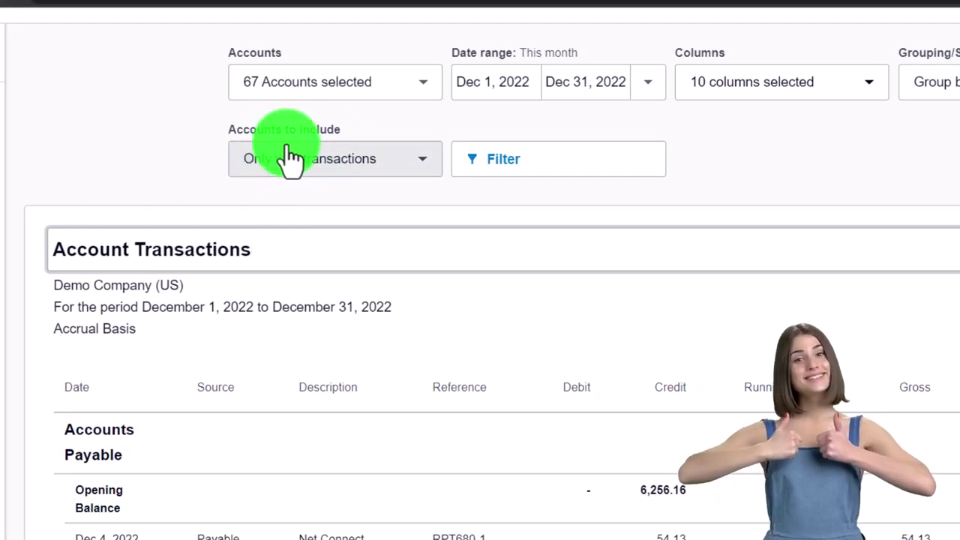
{"action": "left_click", "coordinate": [383, 159]}
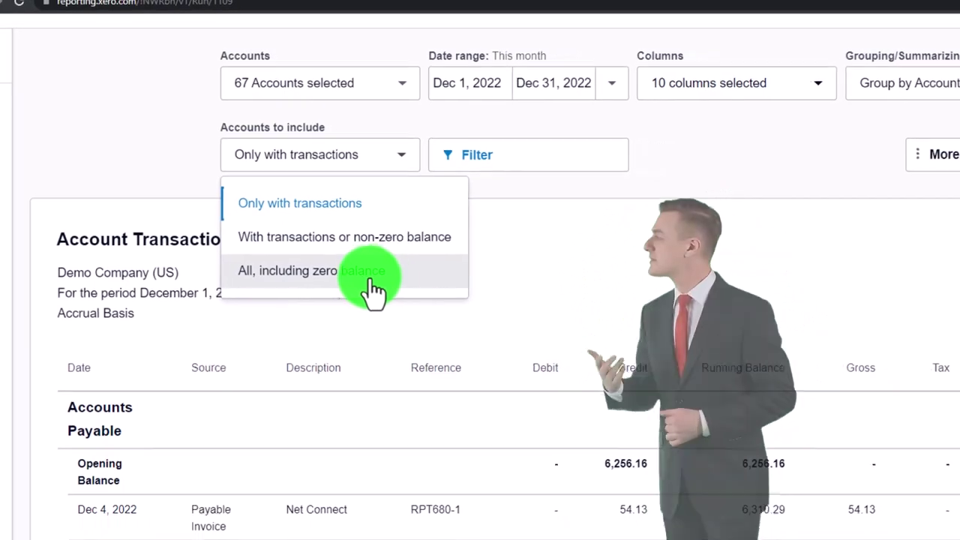
{"action": "left_click", "coordinate": [665, 220]}
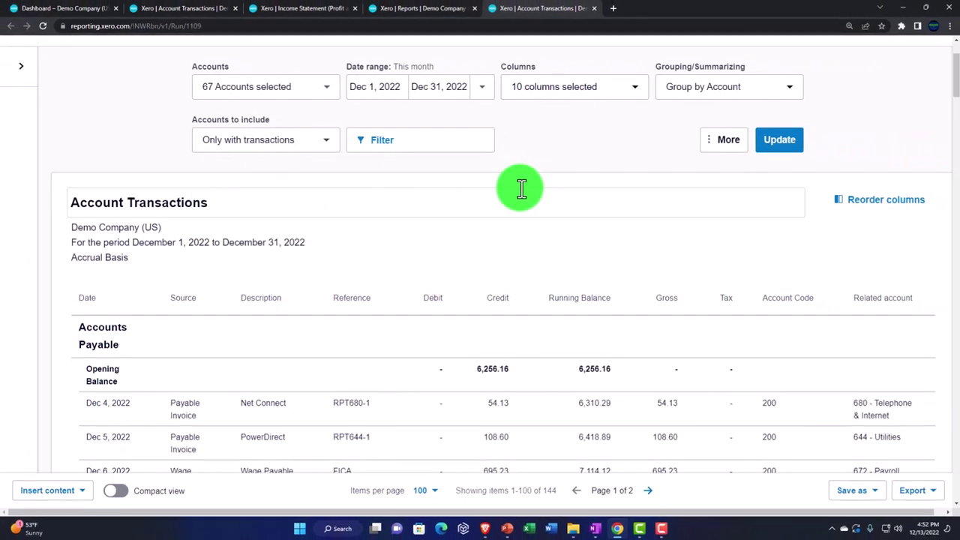
- Look through the available filters for the Account Transactions report and leave the filter dialog without applying any
{"action": "left_click", "coordinate": [482, 152]}
{"action": "scroll", "coordinate": [483, 257], "scroll_direction": "down", "scroll_amount": 4}
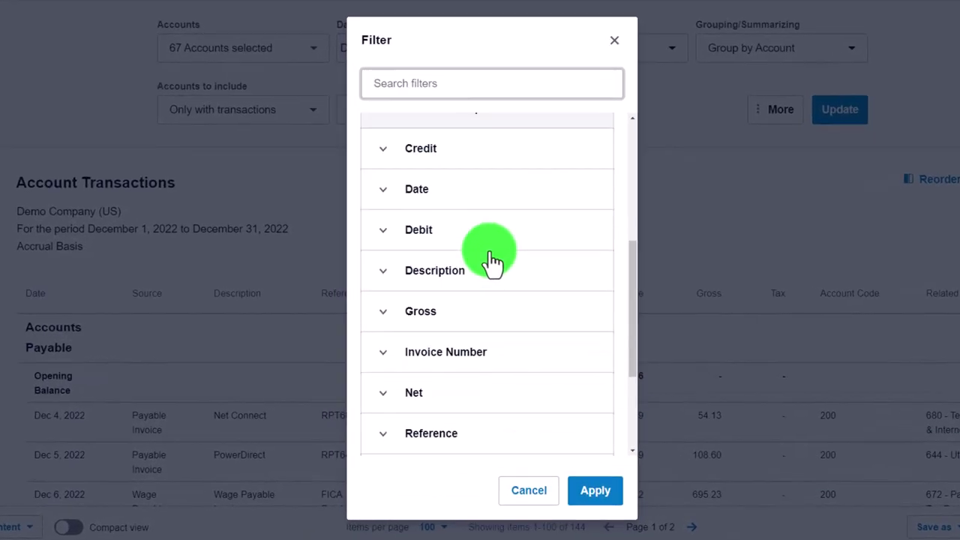
{"action": "scroll", "coordinate": [493, 261], "scroll_direction": "down", "scroll_amount": 1}
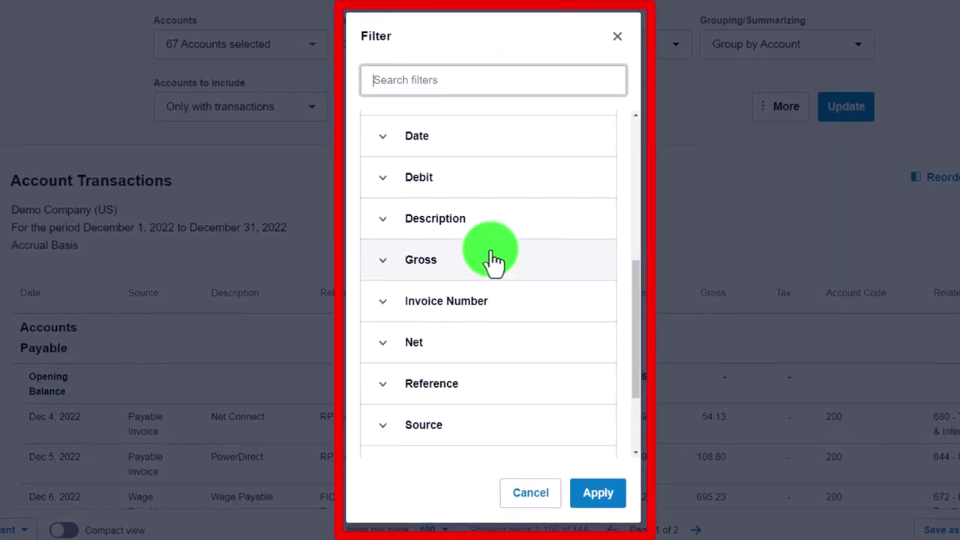
{"action": "scroll", "coordinate": [493, 261], "scroll_direction": "down", "scroll_amount": 3}
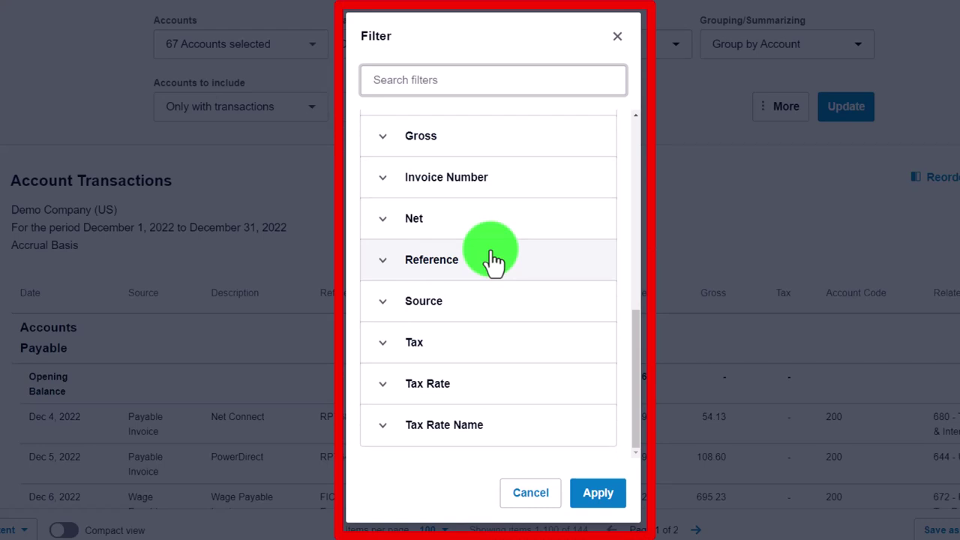
{"action": "left_click", "coordinate": [605, 87]}
{"action": "left_click", "coordinate": [627, 44]}
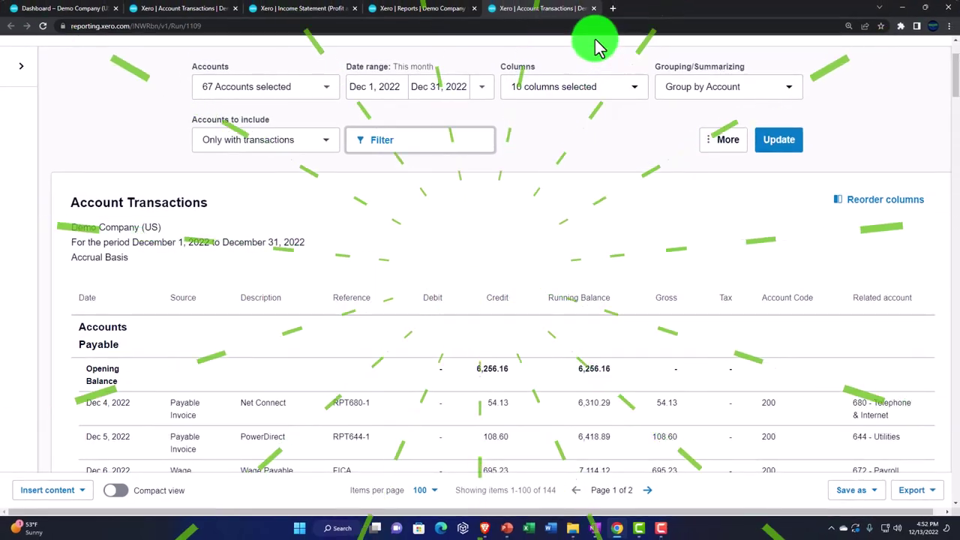
- Close the Account Transactions report and open the Detailed Account Transactions report in its own browser tab
{"action": "left_click", "coordinate": [596, 11]}
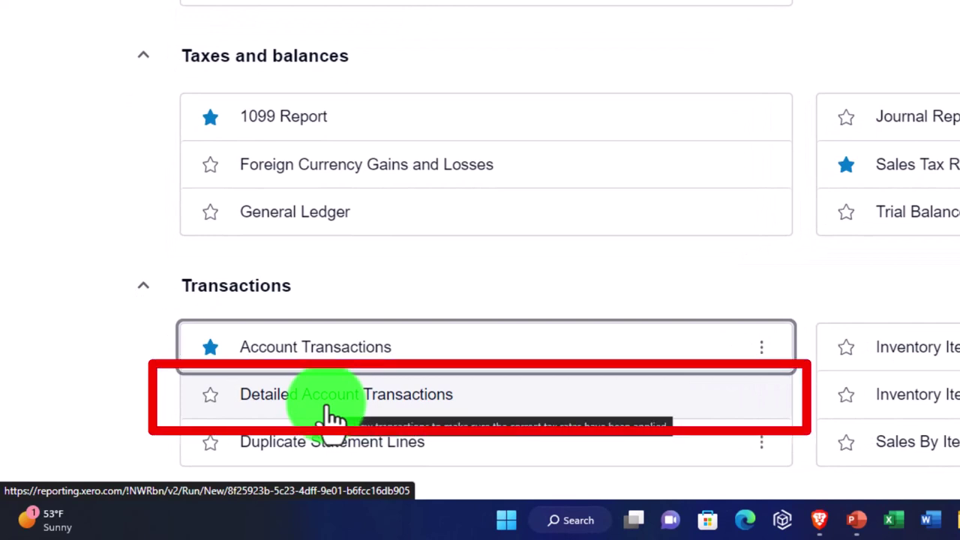
{"action": "right_click", "coordinate": [328, 410]}
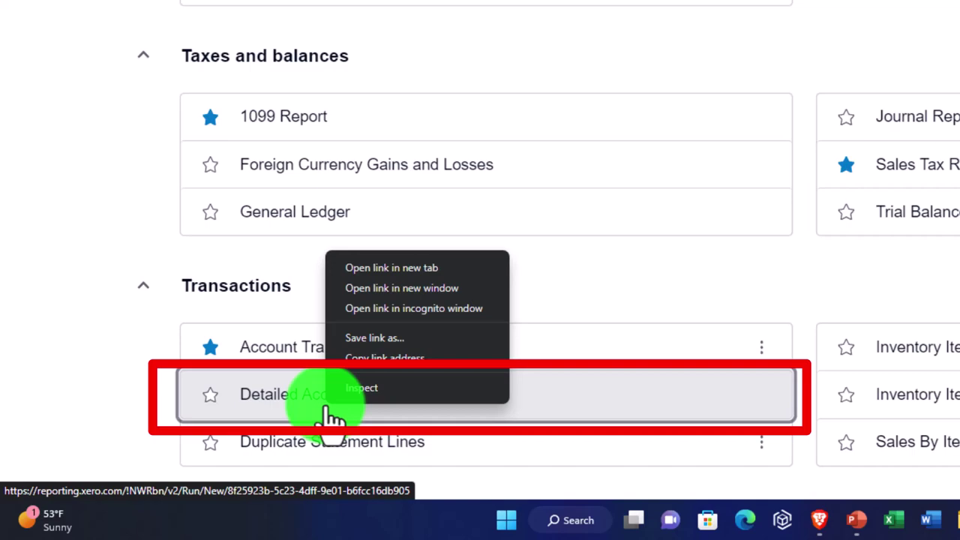
{"action": "left_click", "coordinate": [374, 268]}
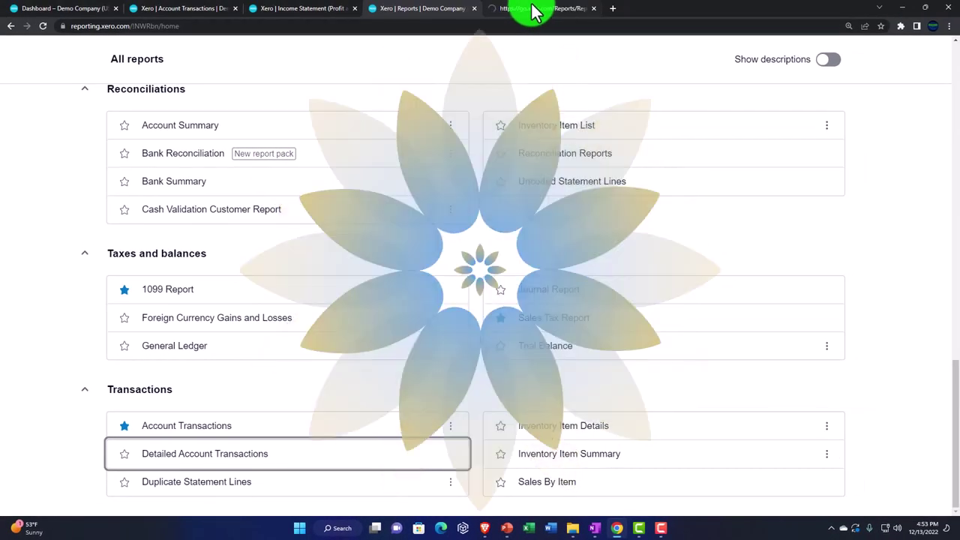
{"action": "left_click", "coordinate": [534, 11]}
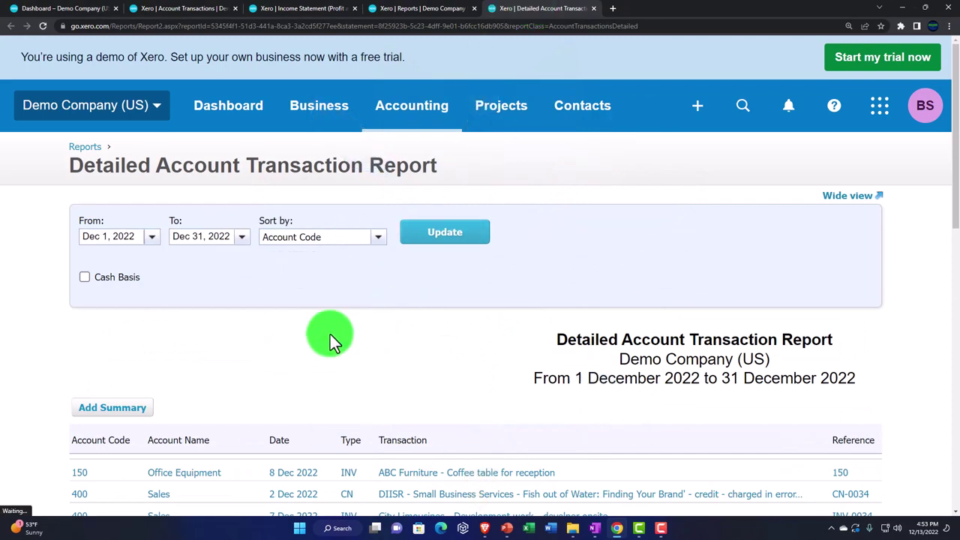
- Examine the sort options of the Detailed Account Transaction Report and review its transactions listed by account code
{"action": "scroll", "coordinate": [328, 335], "scroll_direction": "down", "scroll_amount": 2}
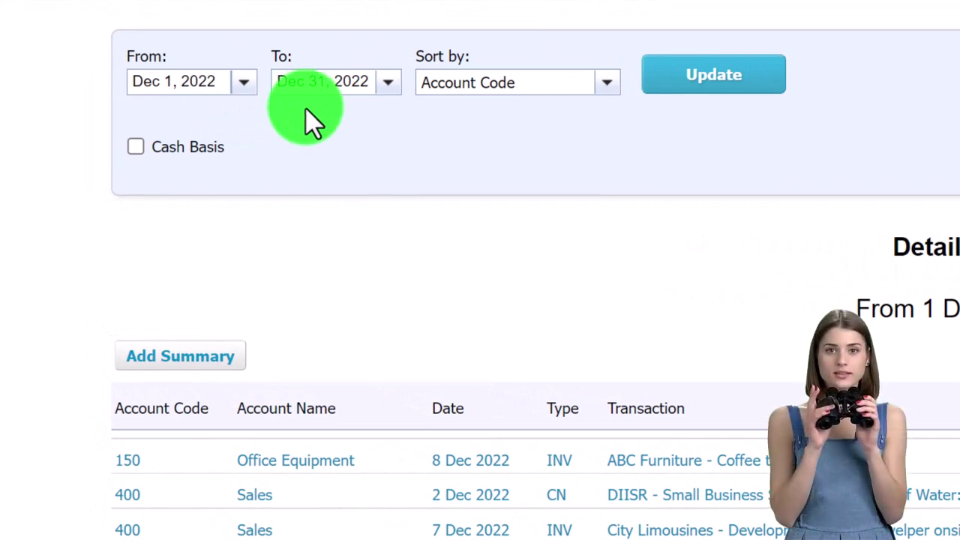
{"action": "left_click", "coordinate": [604, 84]}
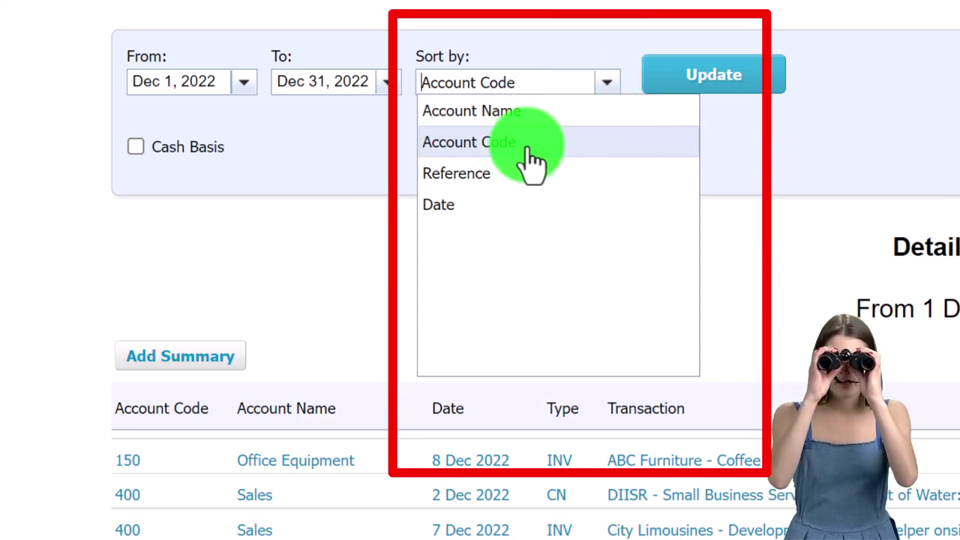
{"action": "left_click", "coordinate": [364, 263]}
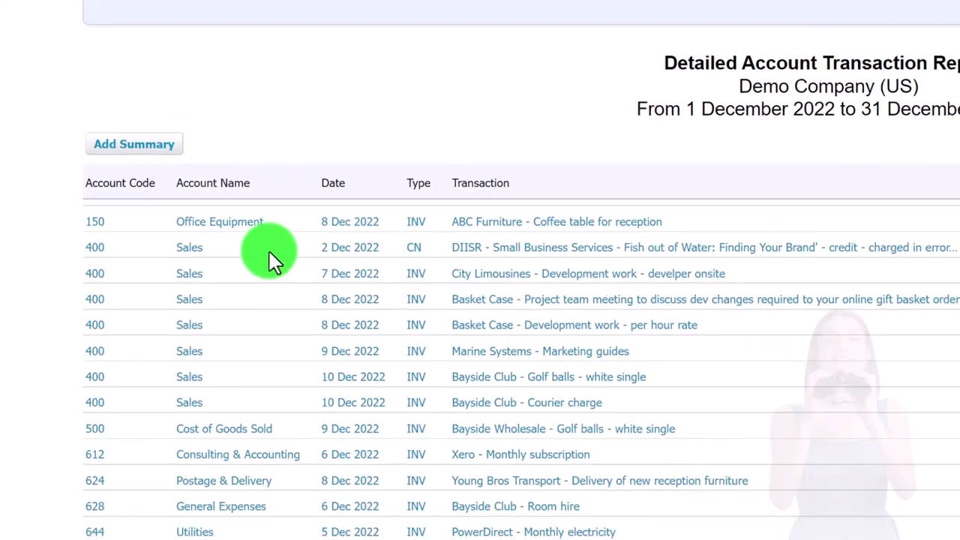
{"action": "scroll", "coordinate": [268, 253], "scroll_direction": "up", "scroll_amount": 3}
{"action": "scroll", "coordinate": [249, 324], "scroll_direction": "down", "scroll_amount": 1}
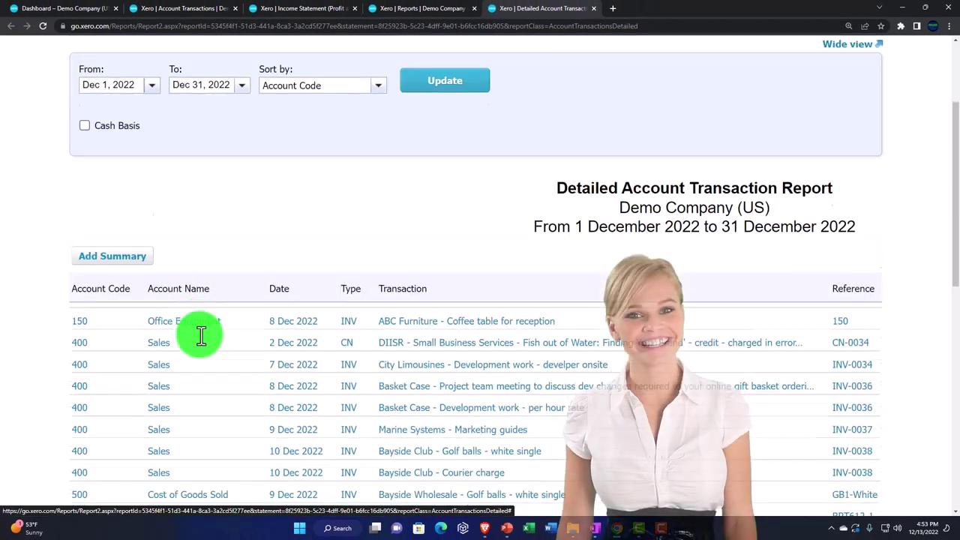
{"action": "scroll", "coordinate": [201, 336], "scroll_direction": "down", "scroll_amount": 2}
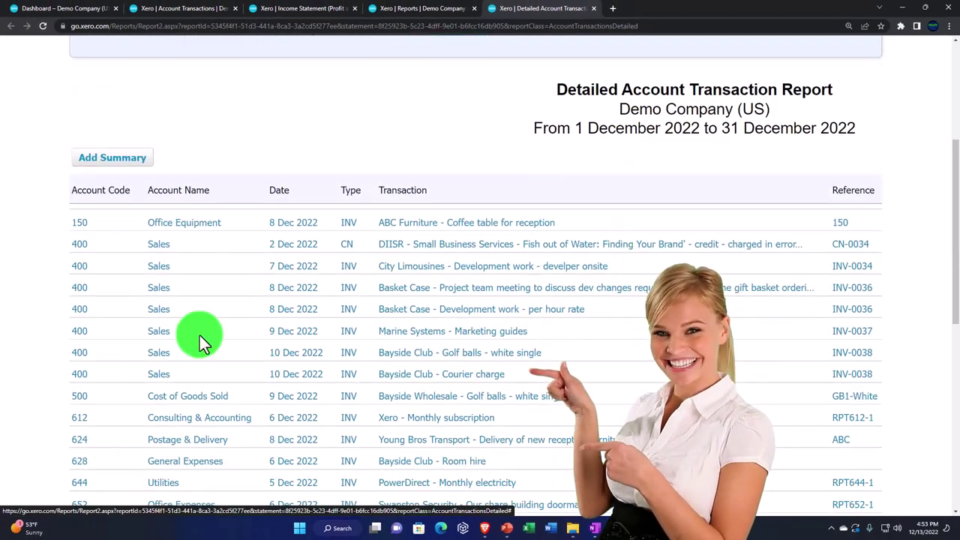
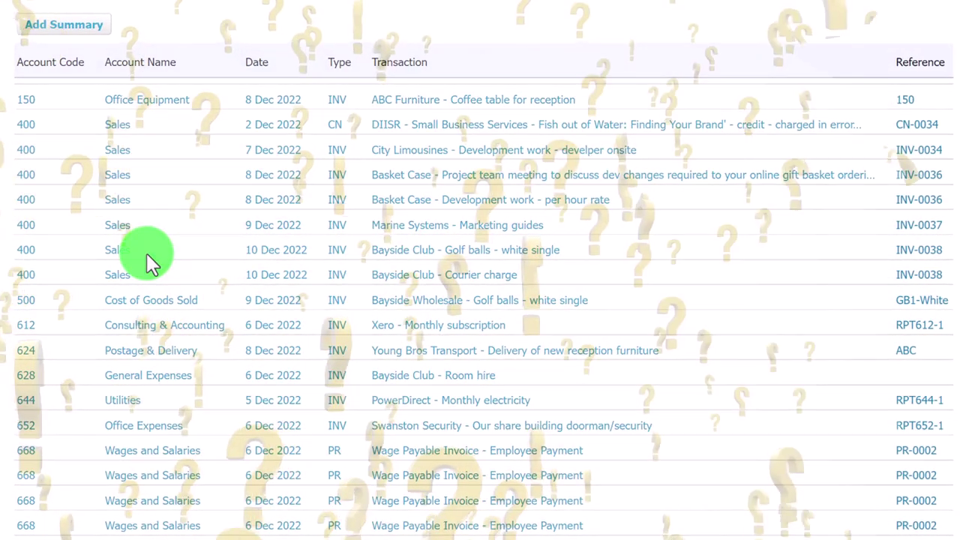
- Show 200 items per page in the Detailed Account Transaction Report and review the full transaction list
{"action": "scroll", "coordinate": [146, 253], "scroll_direction": "down", "scroll_amount": 3}
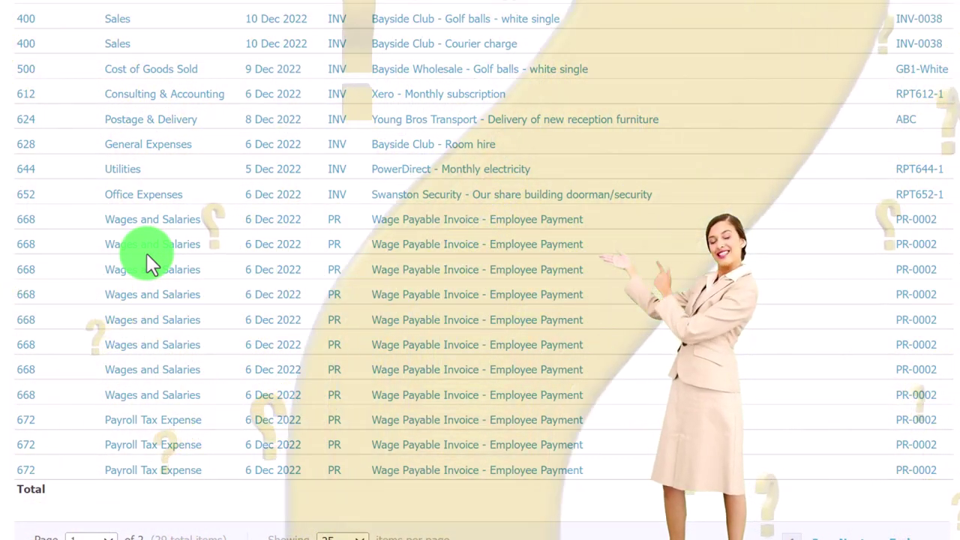
{"action": "scroll", "coordinate": [148, 259], "scroll_direction": "down", "scroll_amount": 2}
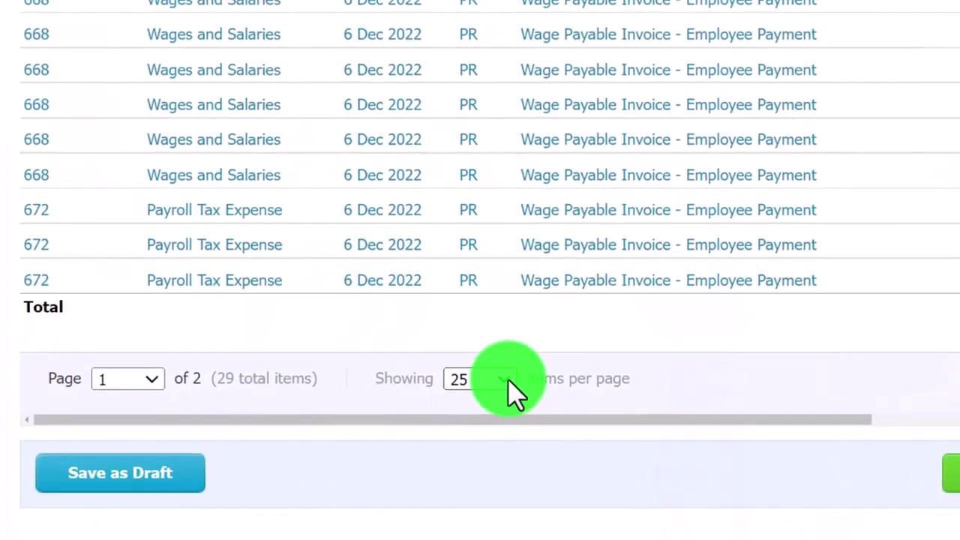
{"action": "left_click", "coordinate": [506, 380]}
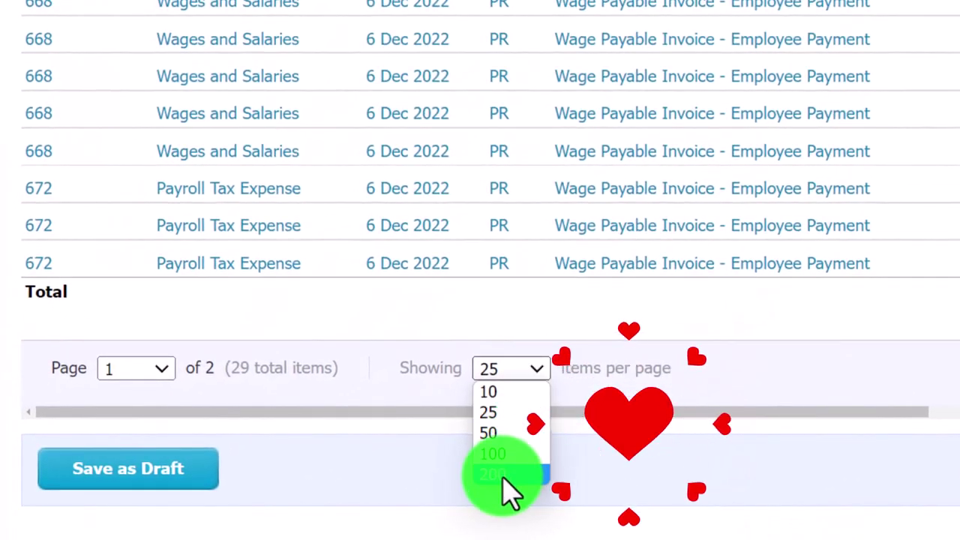
{"action": "left_click", "coordinate": [503, 474]}
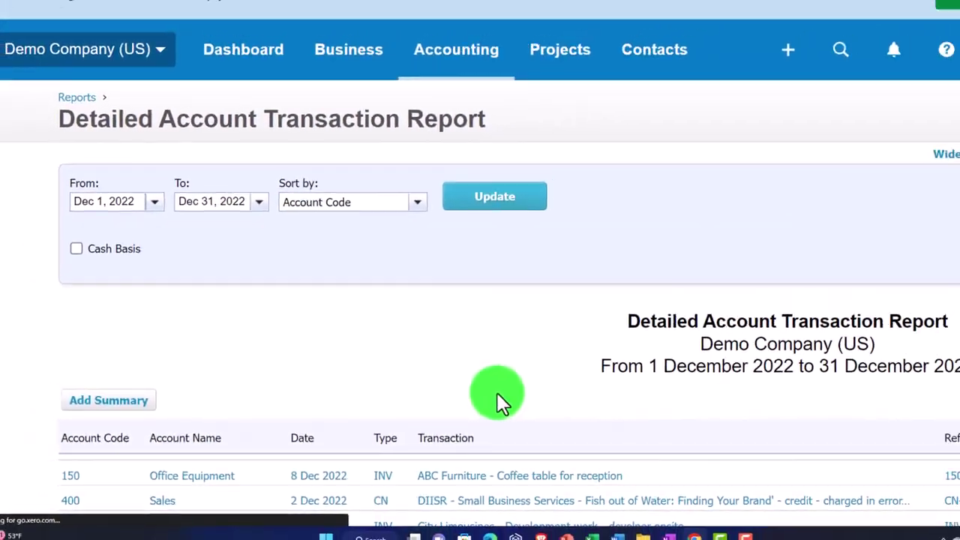
{"action": "scroll", "coordinate": [501, 401], "scroll_direction": "down", "scroll_amount": 10}
{"action": "scroll", "coordinate": [501, 401], "scroll_direction": "up", "scroll_amount": 4}
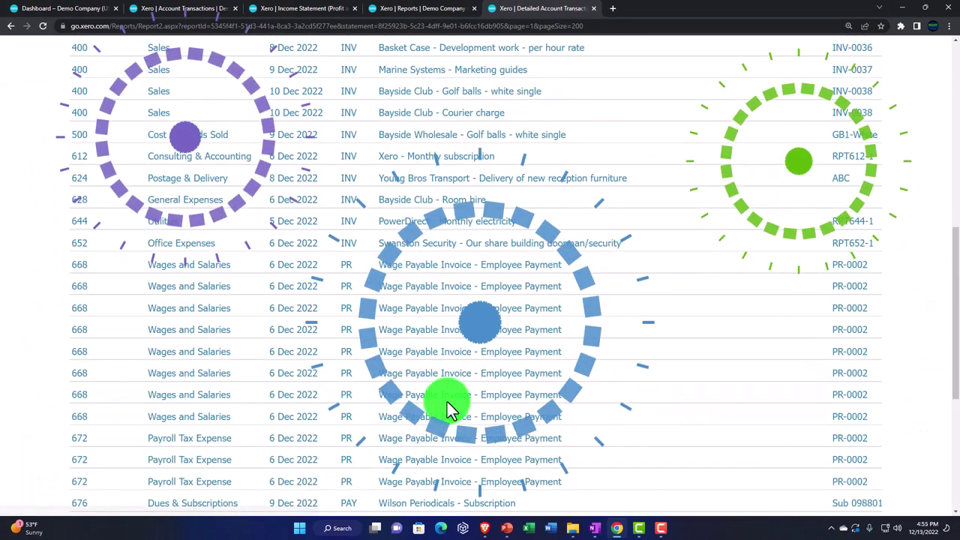
- Sort the Detailed Account Transaction Report by Date, update it and review the transactions in date order
{"action": "scroll", "coordinate": [447, 406], "scroll_direction": "up", "scroll_amount": 5}
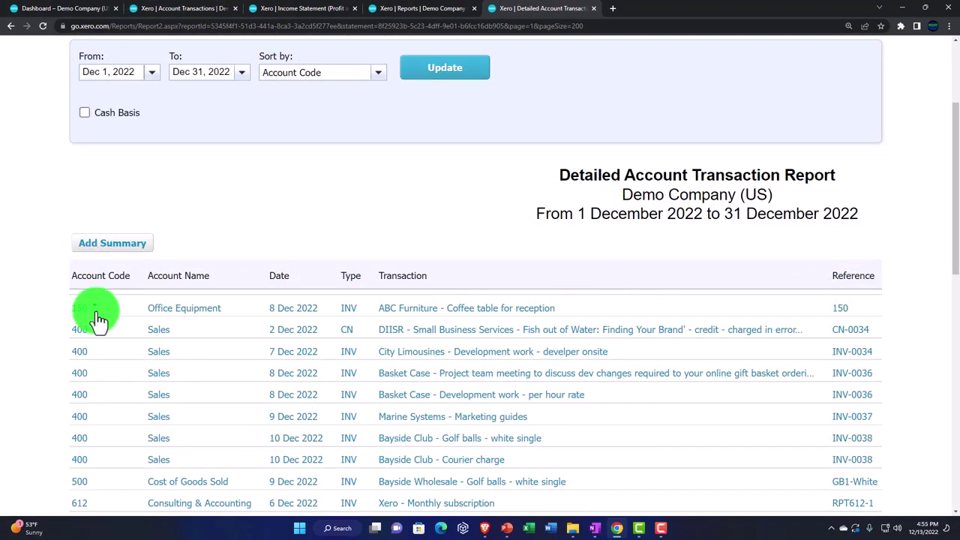
{"action": "scroll", "coordinate": [259, 247], "scroll_direction": "up", "scroll_amount": 1}
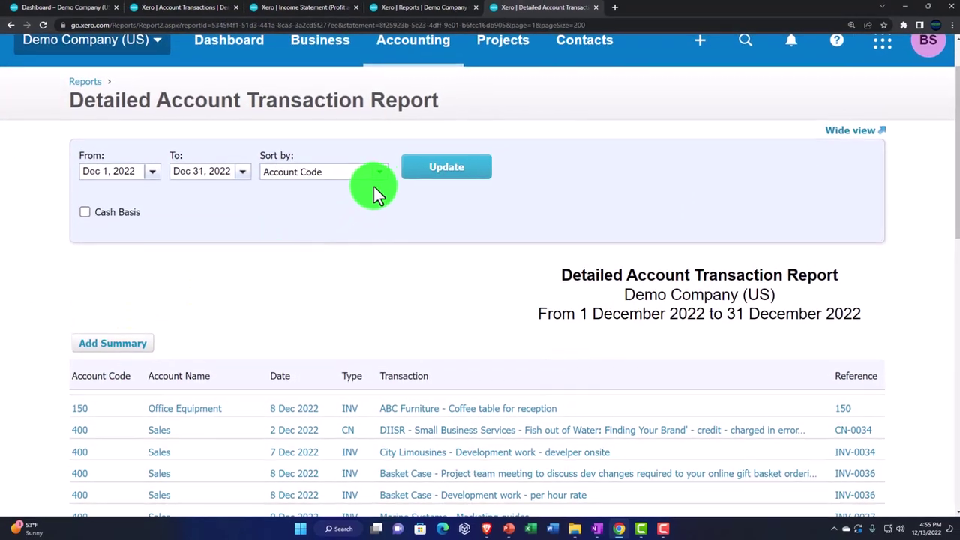
{"action": "left_click", "coordinate": [375, 178]}
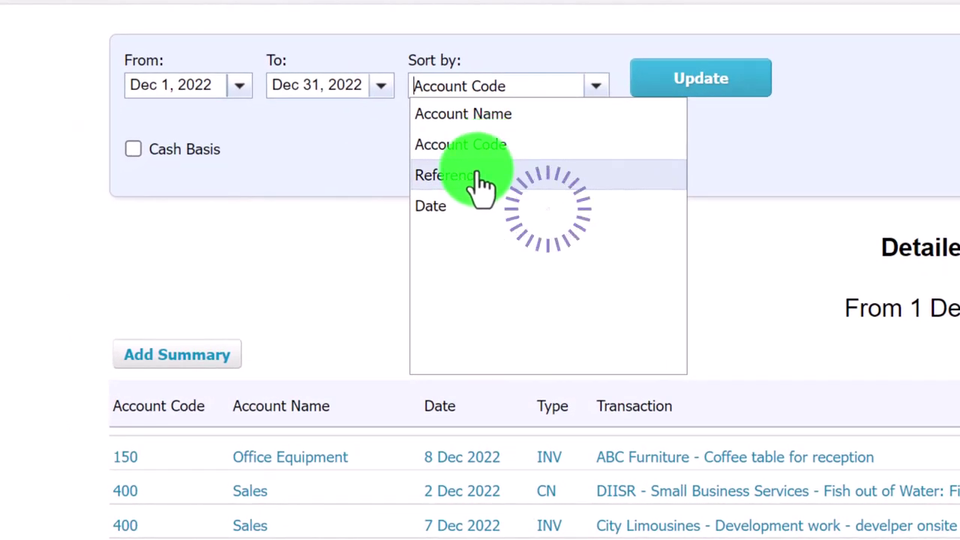
{"action": "left_click", "coordinate": [458, 216]}
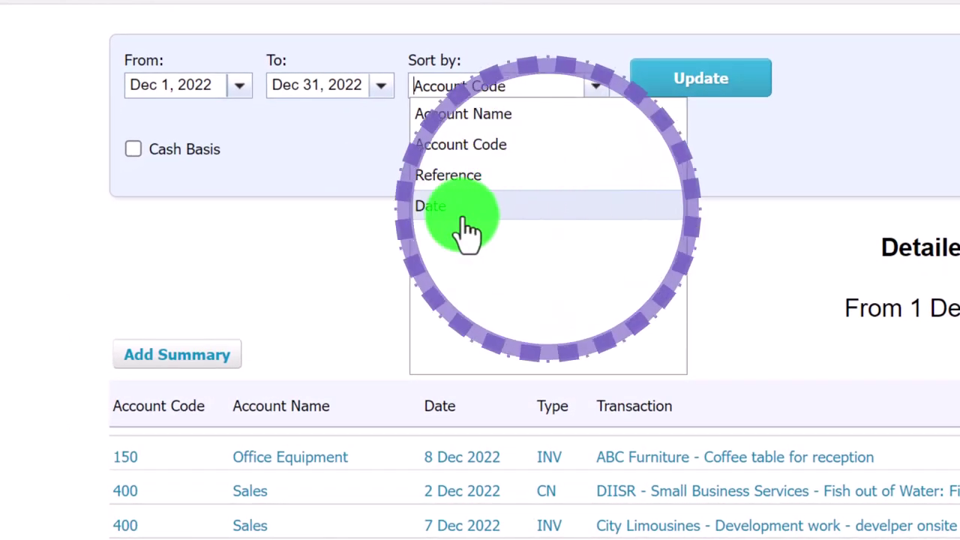
{"action": "left_click", "coordinate": [697, 84]}
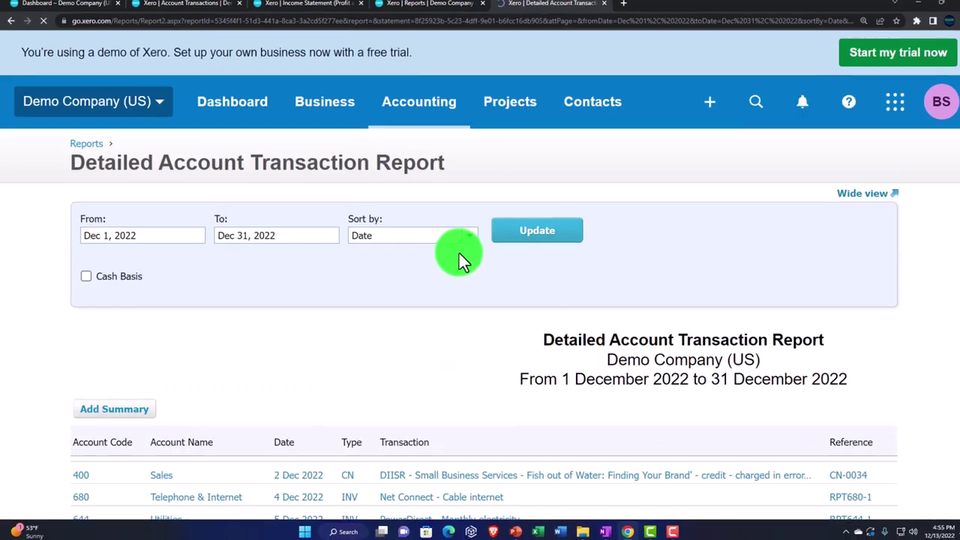
{"action": "scroll", "coordinate": [496, 178], "scroll_direction": "down", "scroll_amount": 2}
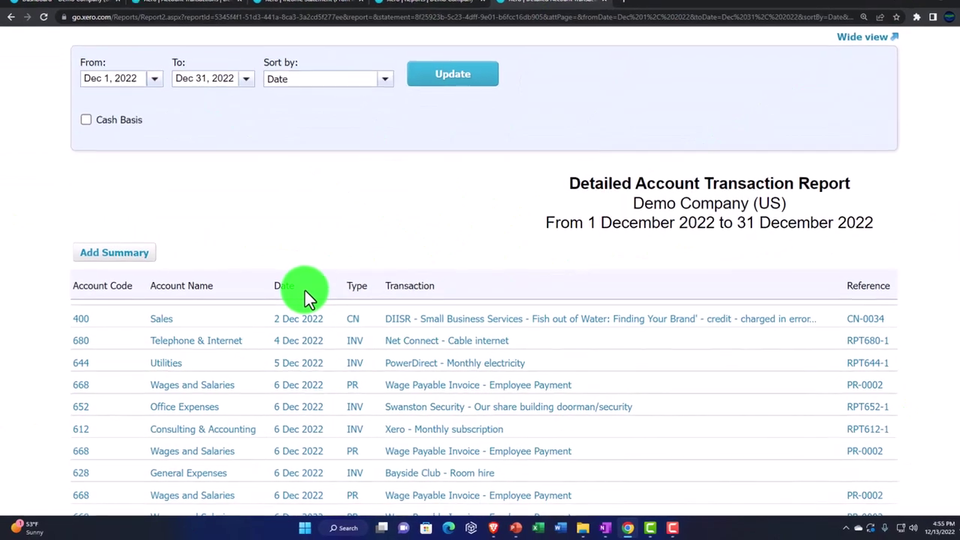
{"action": "scroll", "coordinate": [305, 291], "scroll_direction": "down", "scroll_amount": 1}
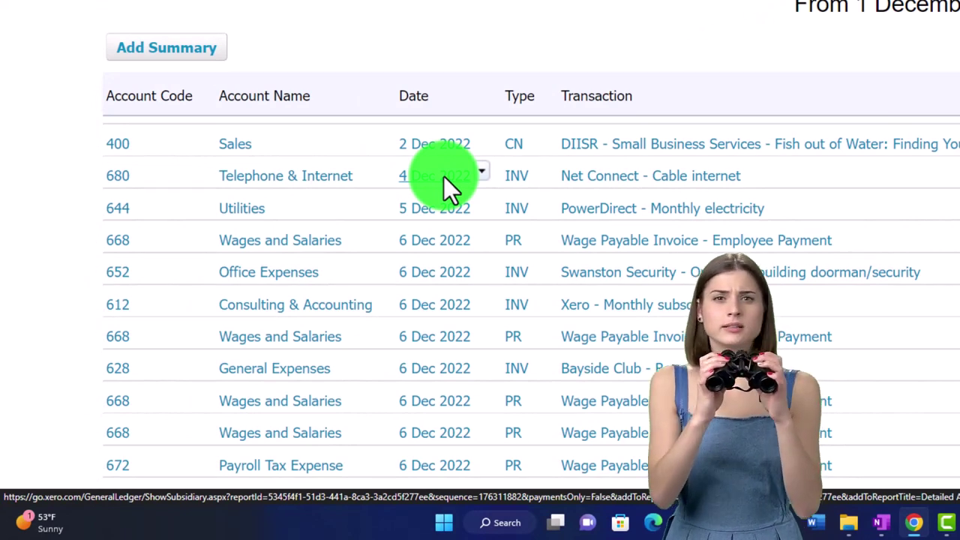
{"action": "left_click", "coordinate": [443, 176]}
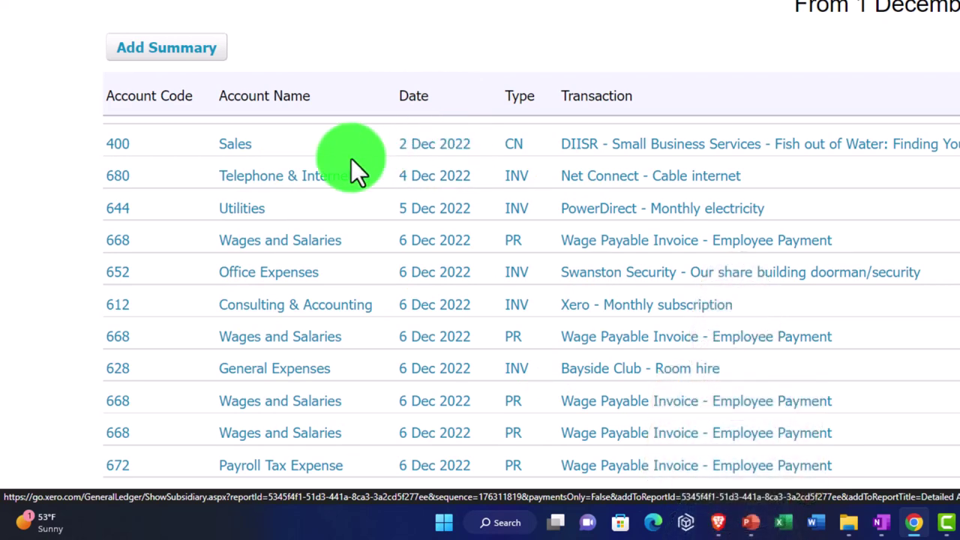
{"action": "scroll", "coordinate": [311, 160], "scroll_direction": "down", "scroll_amount": 3}
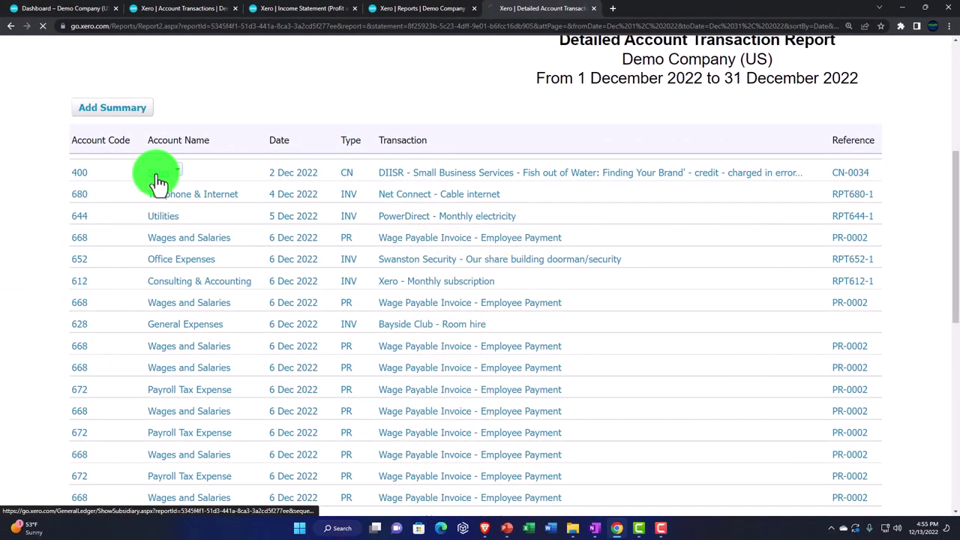
- Drill into the 2 Dec 2022 Sales transaction, review credit note CN-0034 and go back to the report
{"action": "left_click", "coordinate": [159, 182]}
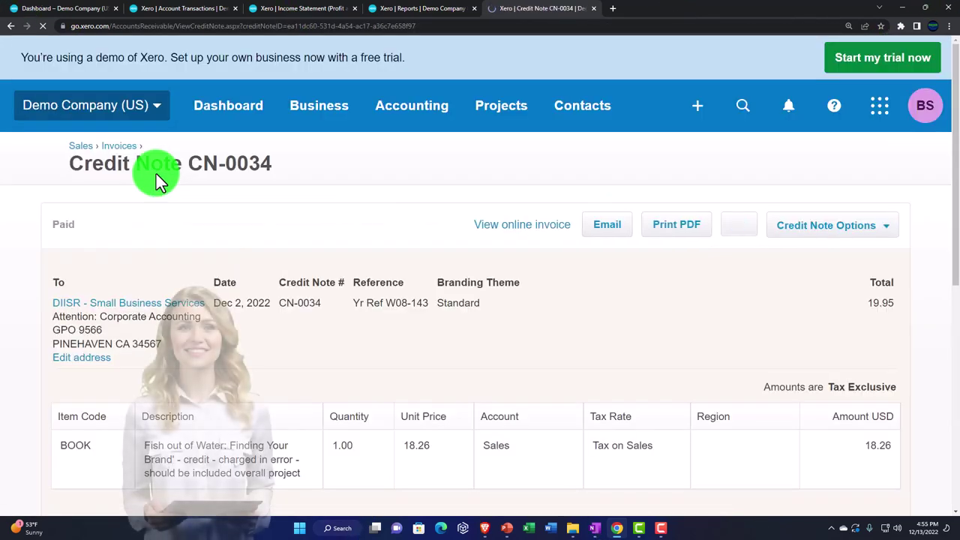
{"action": "scroll", "coordinate": [273, 305], "scroll_direction": "down", "scroll_amount": 2}
{"action": "scroll", "coordinate": [272, 304], "scroll_direction": "down", "scroll_amount": 2}
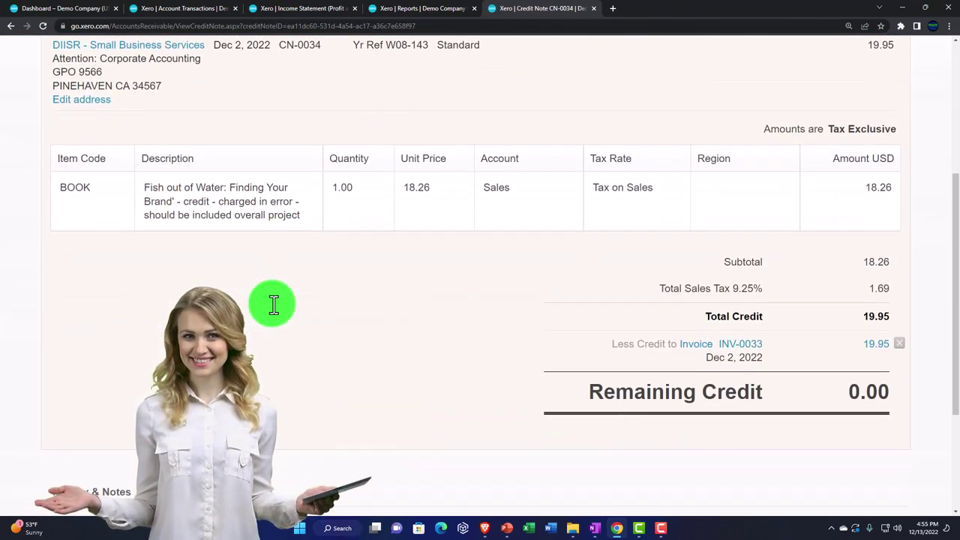
{"action": "scroll", "coordinate": [272, 305], "scroll_direction": "up", "scroll_amount": 3}
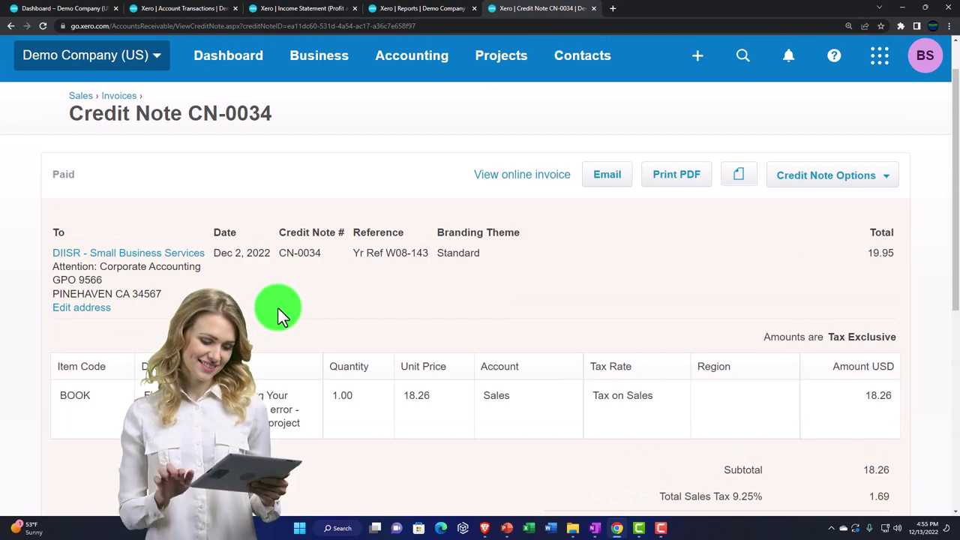
{"action": "left_click", "coordinate": [12, 25]}
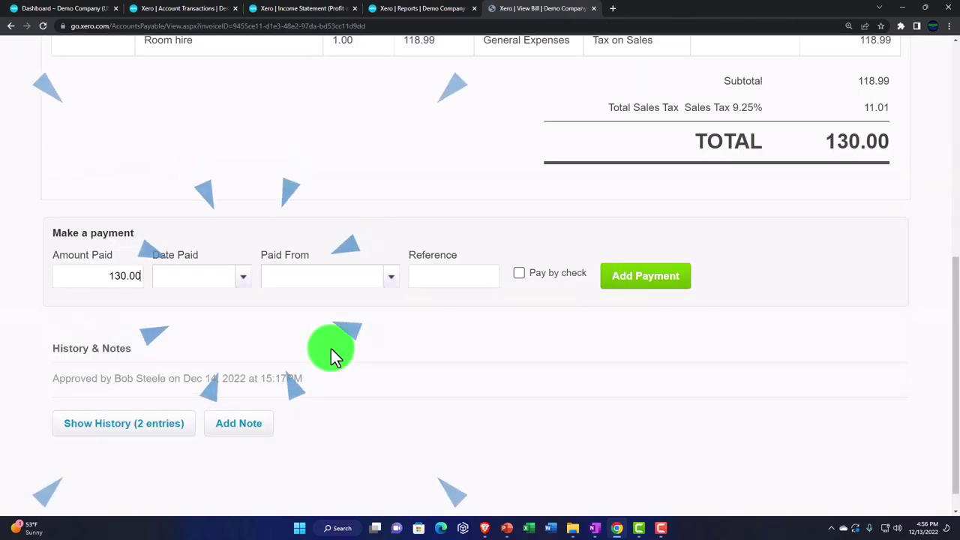
- Review the Bayside Club room hire bill behind the General Expenses transaction and go back to the report
{"action": "scroll", "coordinate": [331, 348], "scroll_direction": "up", "scroll_amount": 5}
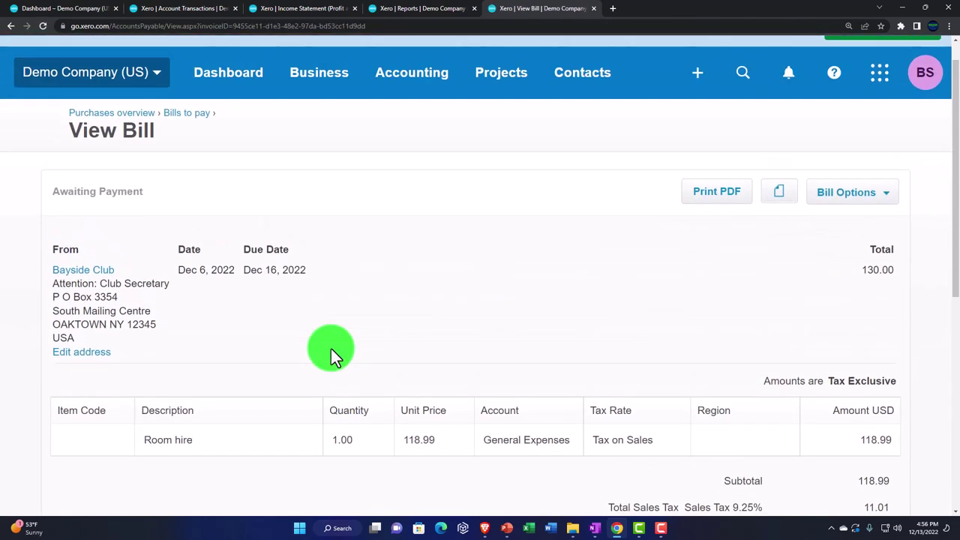
{"action": "scroll", "coordinate": [331, 348], "scroll_direction": "down", "scroll_amount": 3}
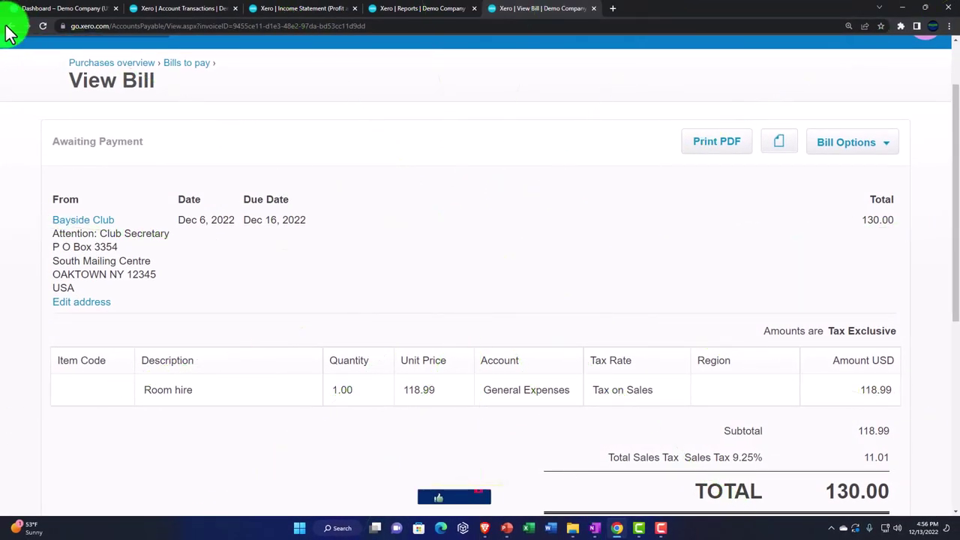
{"action": "left_click", "coordinate": [11, 27]}
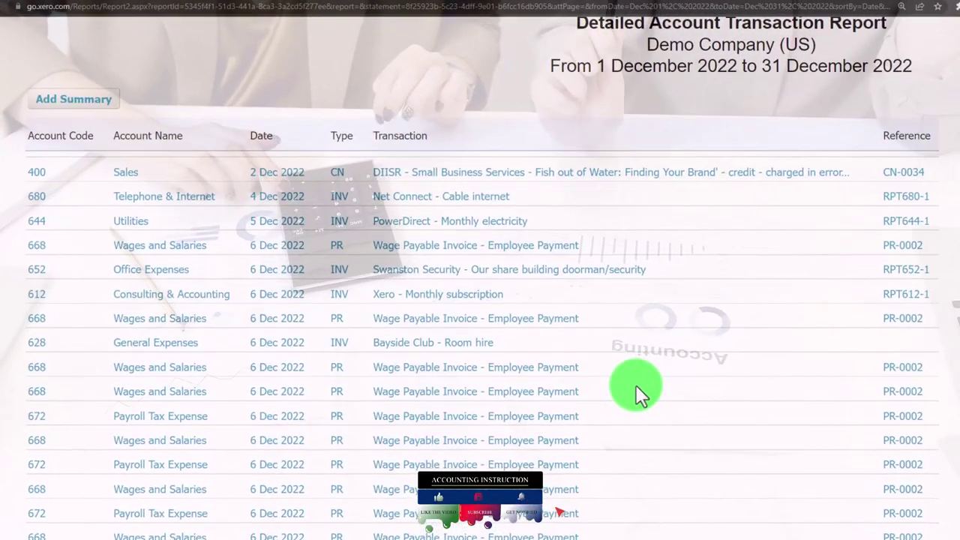
- Switch to the Computer Equipment transactions report and go back from it to the Balance Sheet to examine its account balances
{"action": "scroll", "coordinate": [638, 386], "scroll_direction": "down", "scroll_amount": 4}
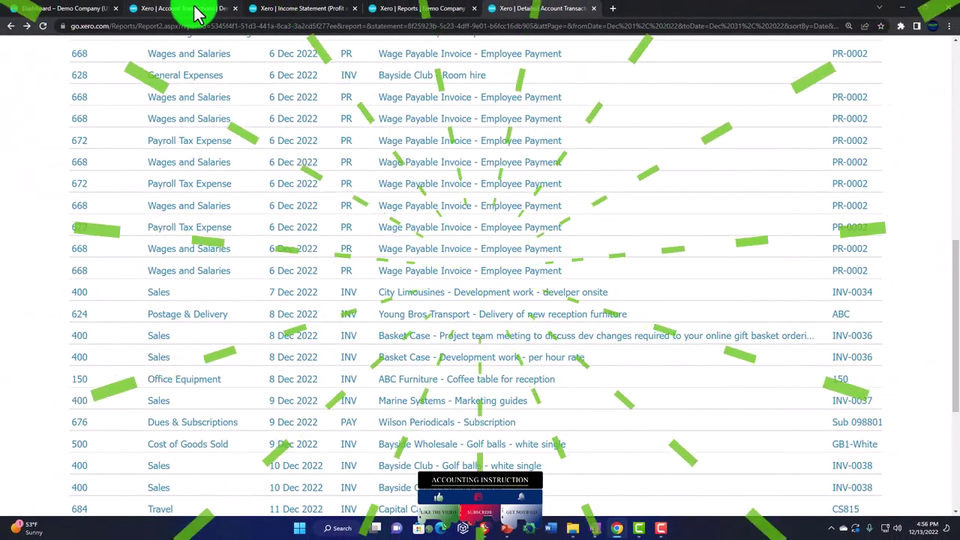
{"action": "left_click", "coordinate": [196, 13]}
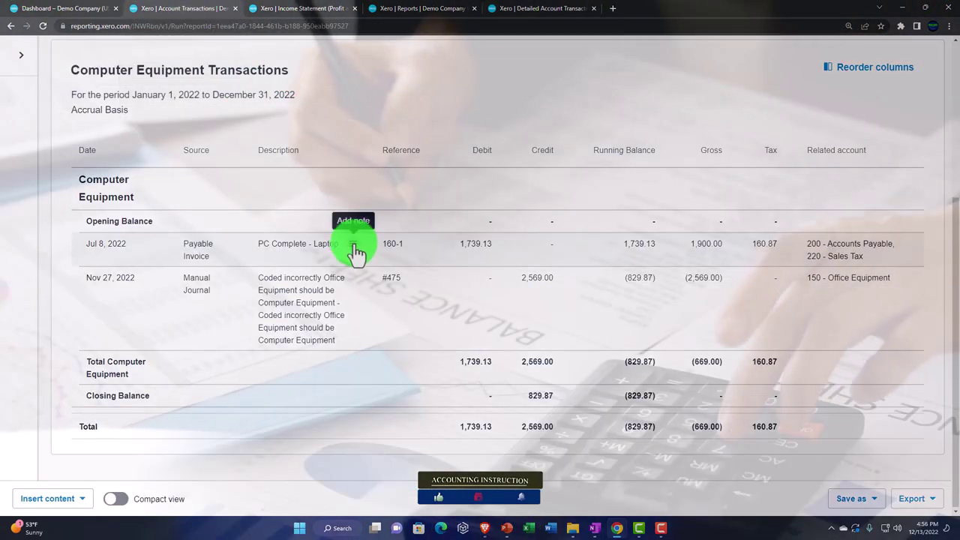
{"action": "scroll", "coordinate": [315, 225], "scroll_direction": "up", "scroll_amount": 3}
{"action": "left_click", "coordinate": [13, 26]}
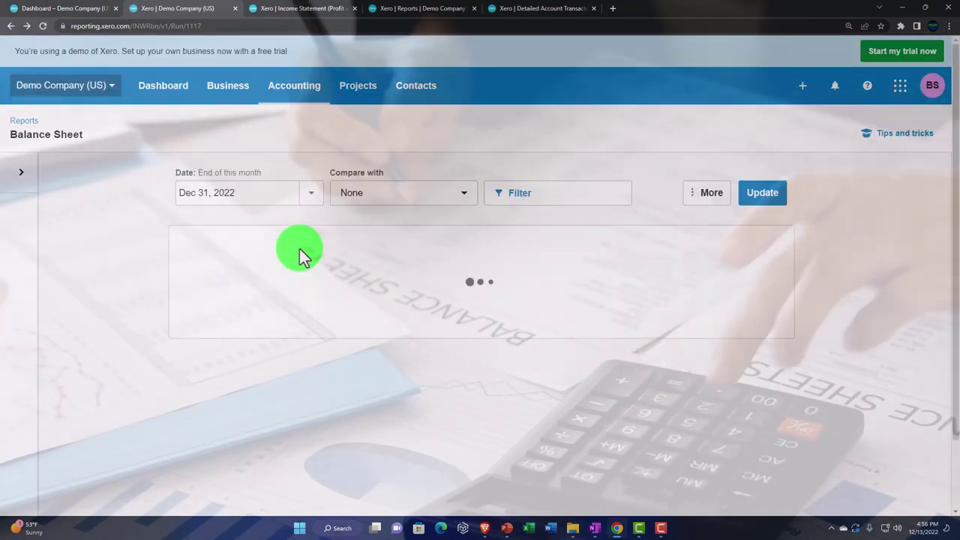
{"action": "scroll", "coordinate": [299, 249], "scroll_direction": "down", "scroll_amount": 2}
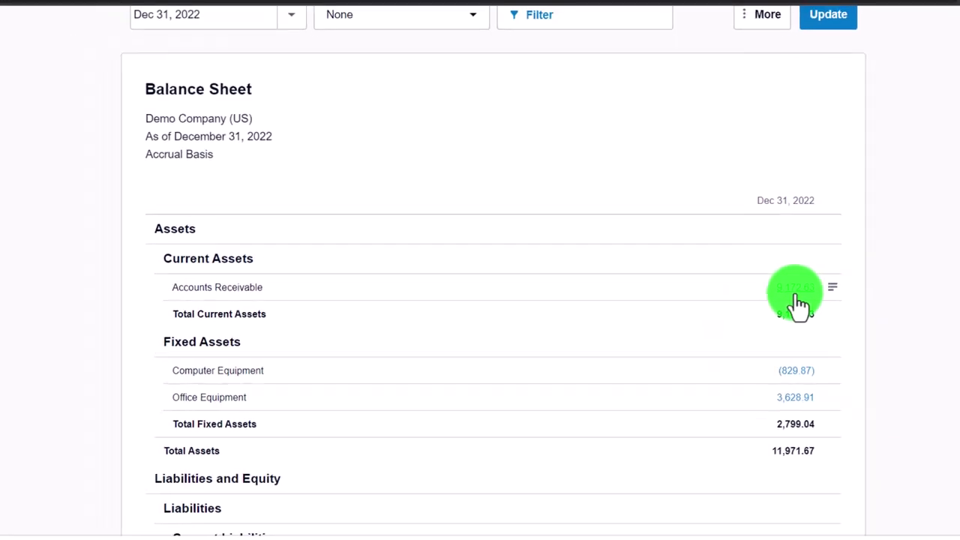
- Return to the Detailed Account Transaction Report and review its date-sorted transactions up to the report settings
{"action": "left_click", "coordinate": [549, 4]}
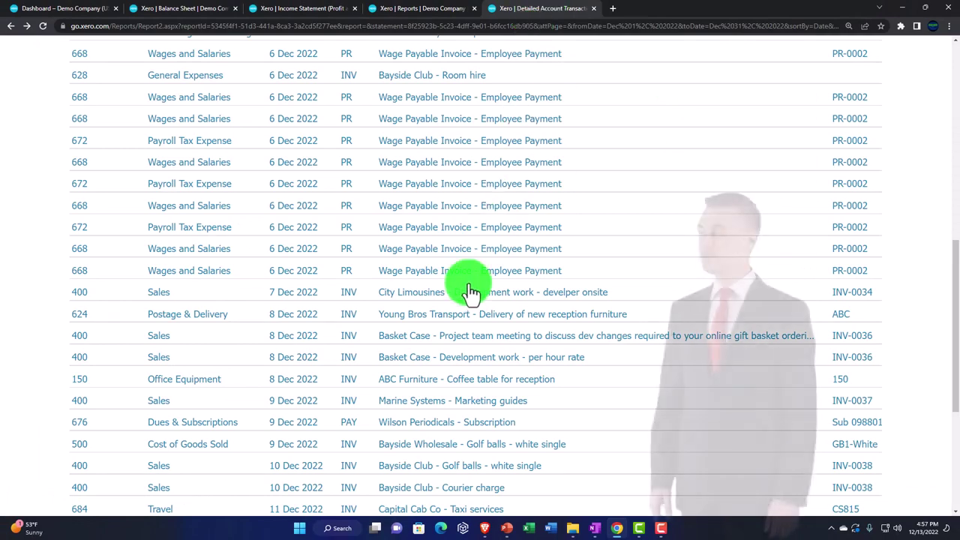
{"action": "scroll", "coordinate": [468, 289], "scroll_direction": "up", "scroll_amount": 2}
{"action": "scroll", "coordinate": [469, 287], "scroll_direction": "up", "scroll_amount": 3}
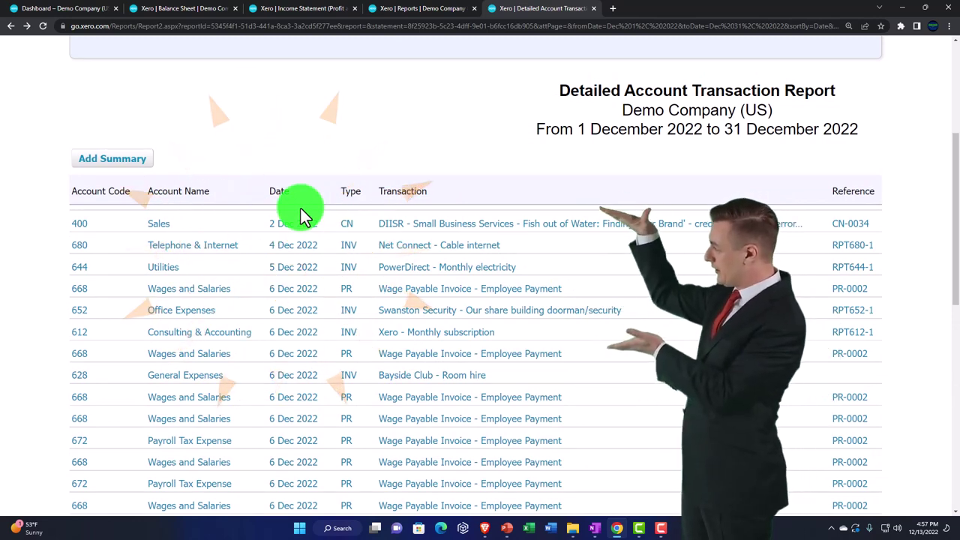
{"action": "scroll", "coordinate": [307, 251], "scroll_direction": "up", "scroll_amount": 1}
{"action": "scroll", "coordinate": [313, 259], "scroll_direction": "up", "scroll_amount": 3}
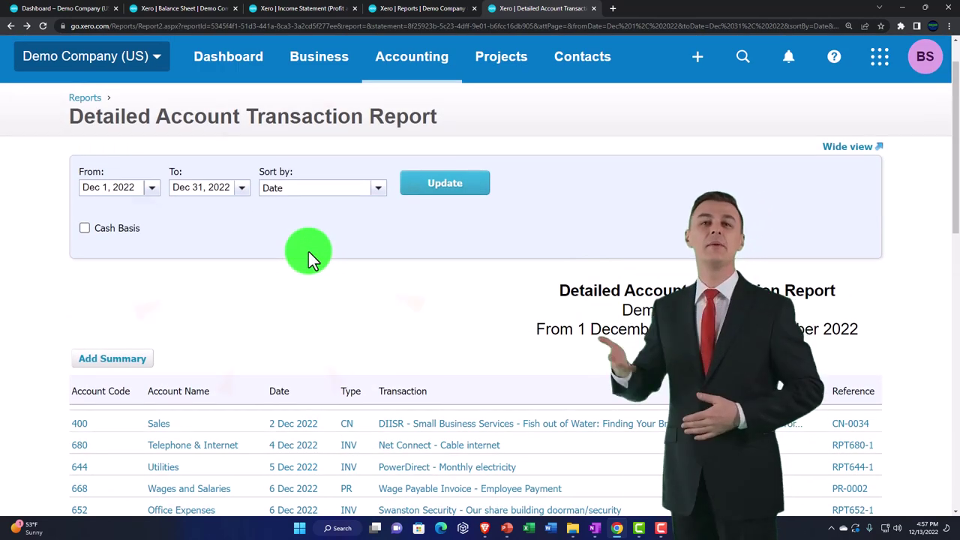